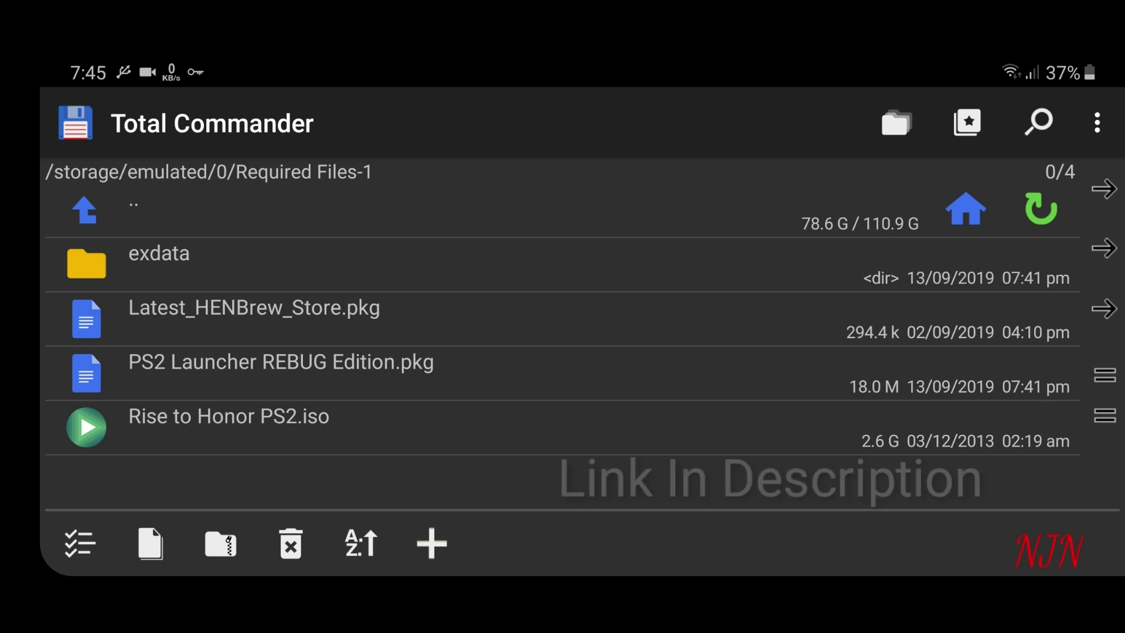
# - Copy the three Required Files-1 files, including Rise to Honor PS2.iso, to the NTFS drive root via Total Commander
pyautogui.click(86, 427)
pyautogui.click(86, 372)
pyautogui.click(87, 318)
pyautogui.click(86, 264)
pyautogui.click(254, 318)
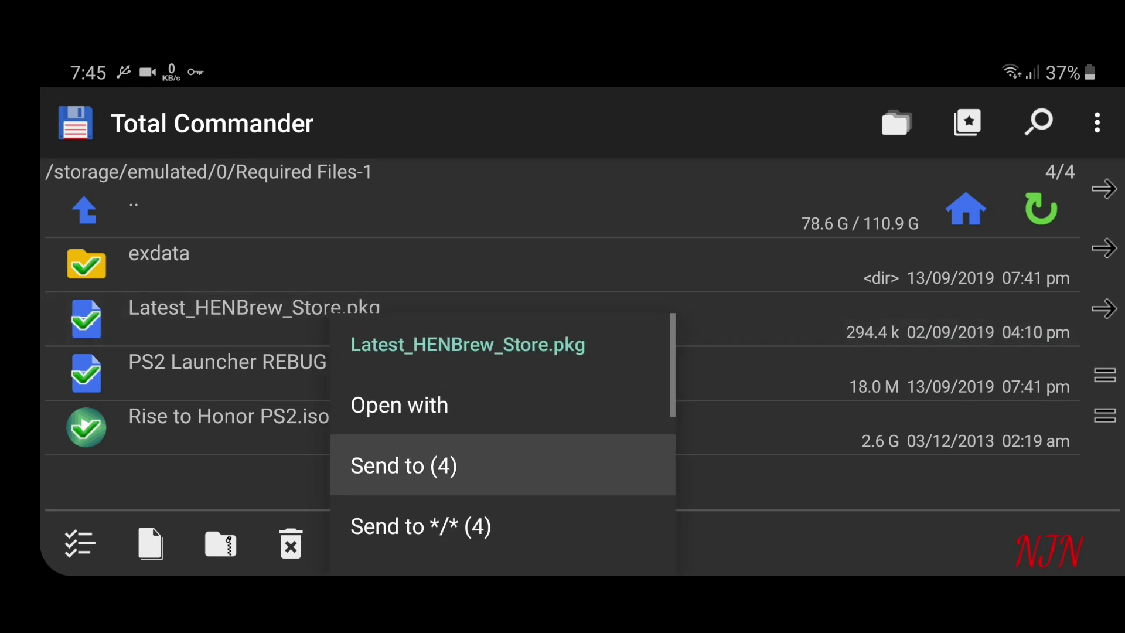
pyautogui.click(403, 465)
pyautogui.scroll(-5, 580, 352)
pyautogui.scroll(-5, 581, 352)
pyautogui.scroll(-5, 581, 352)
pyautogui.scroll(-3, 580, 352)
pyautogui.click(581, 311)
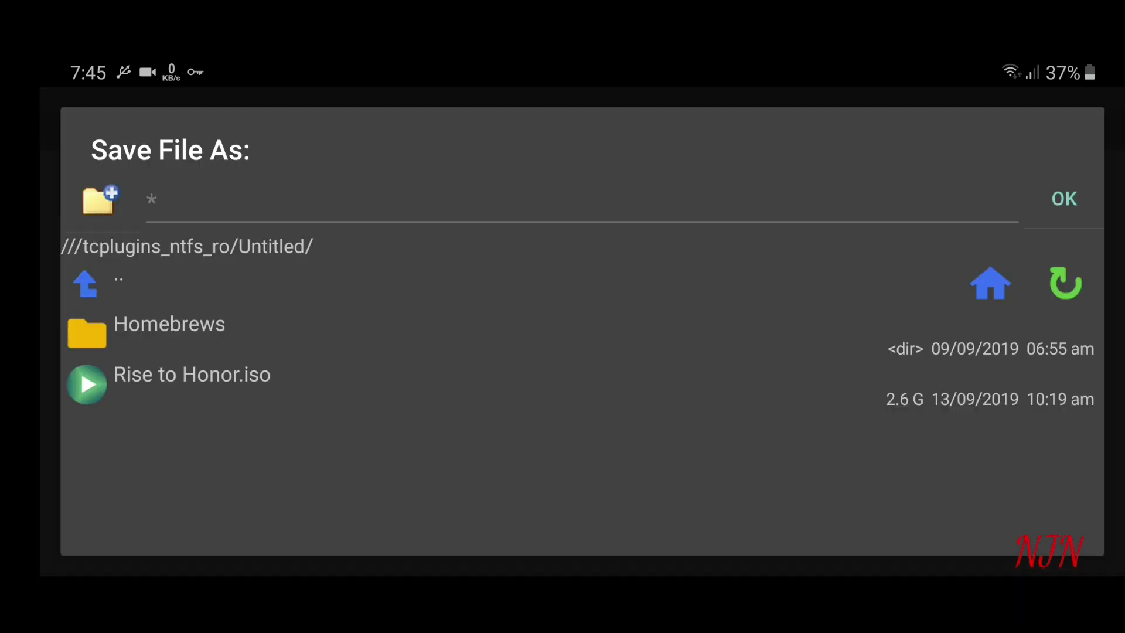
pyautogui.click(1063, 199)
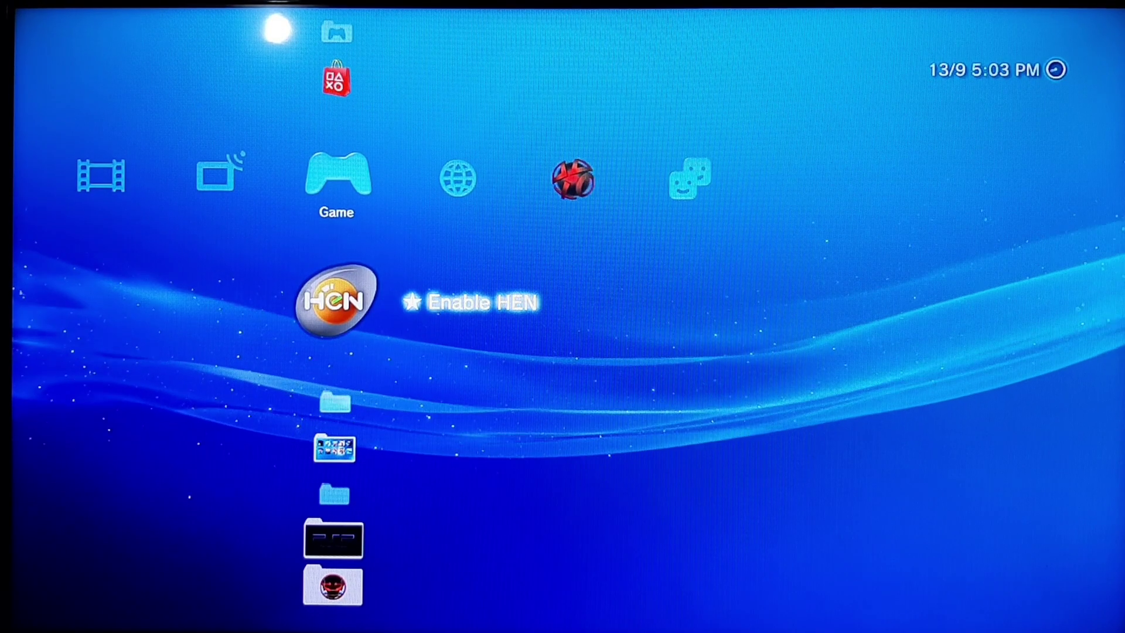
# - Run Enable HEN, then close the browser once webMAN MOD and PS3HEN 2.31 are enabled
pyautogui.press('Return')
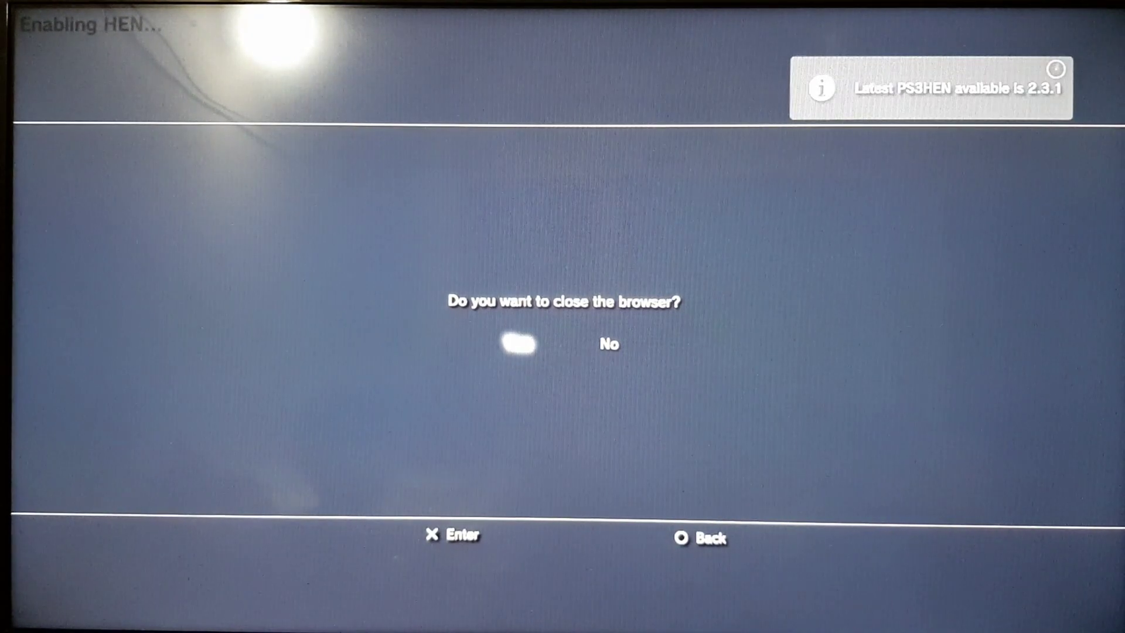
pyautogui.press('Return')
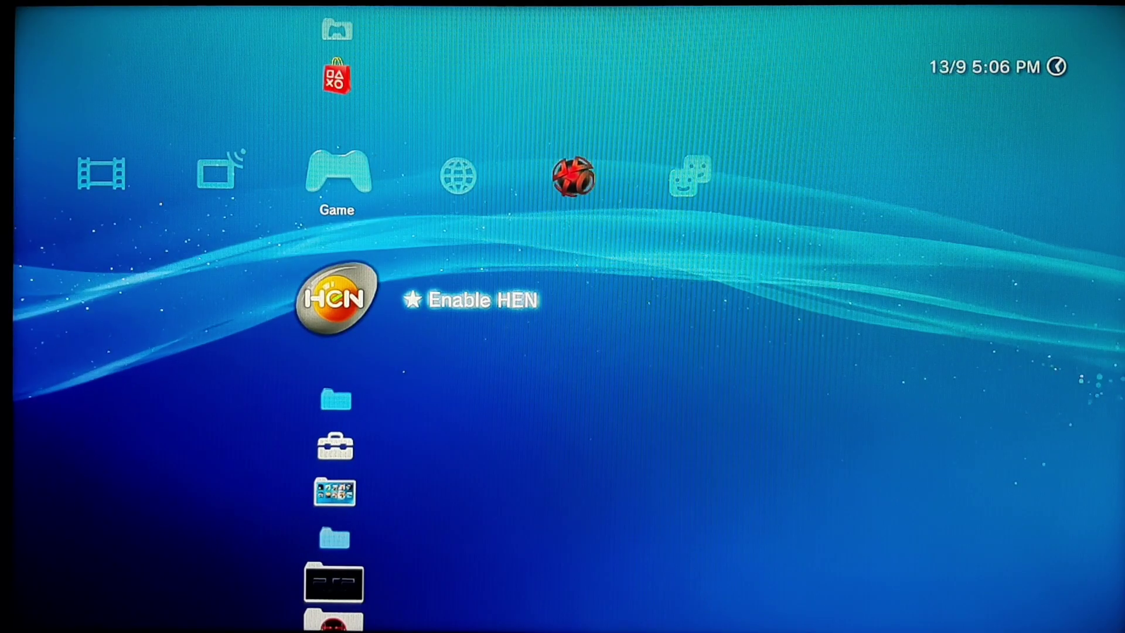
# - Install Latest_HENBrew_Store.pkg from the drive root using Package Manager's Standard source
pyautogui.press('Down')
pyautogui.press('Down')
pyautogui.press('Down')
pyautogui.press('Up')
pyautogui.press('Up')
pyautogui.press('Up')
pyautogui.press('Up')
pyautogui.press('Return')
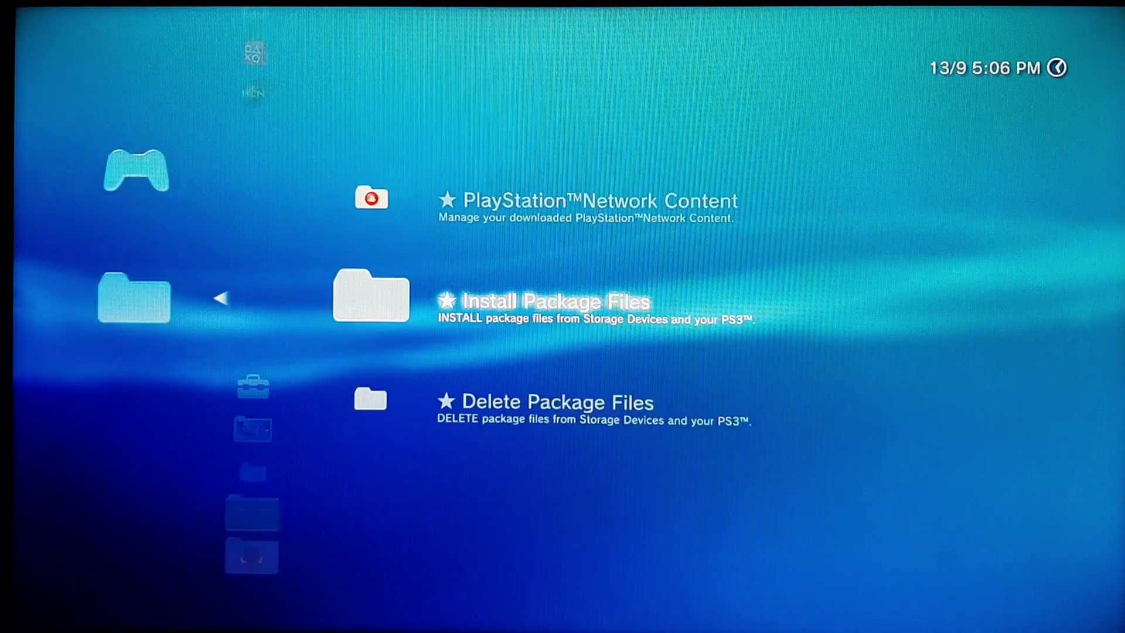
pyautogui.press('Return')
pyautogui.press('Down')
pyautogui.press('Down')
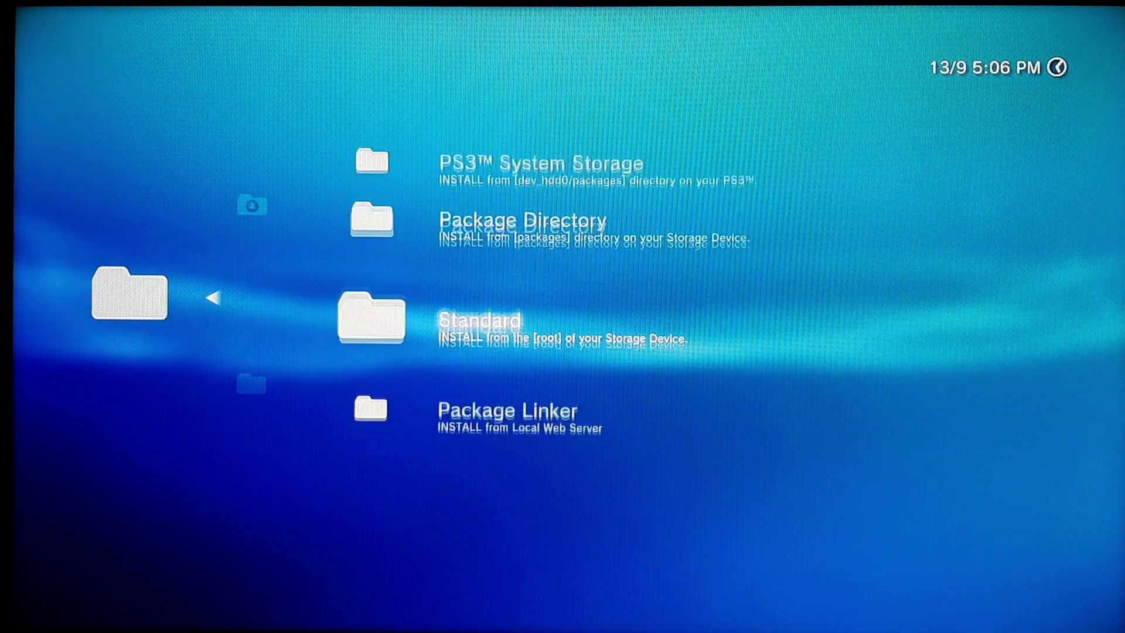
pyautogui.press('Return')
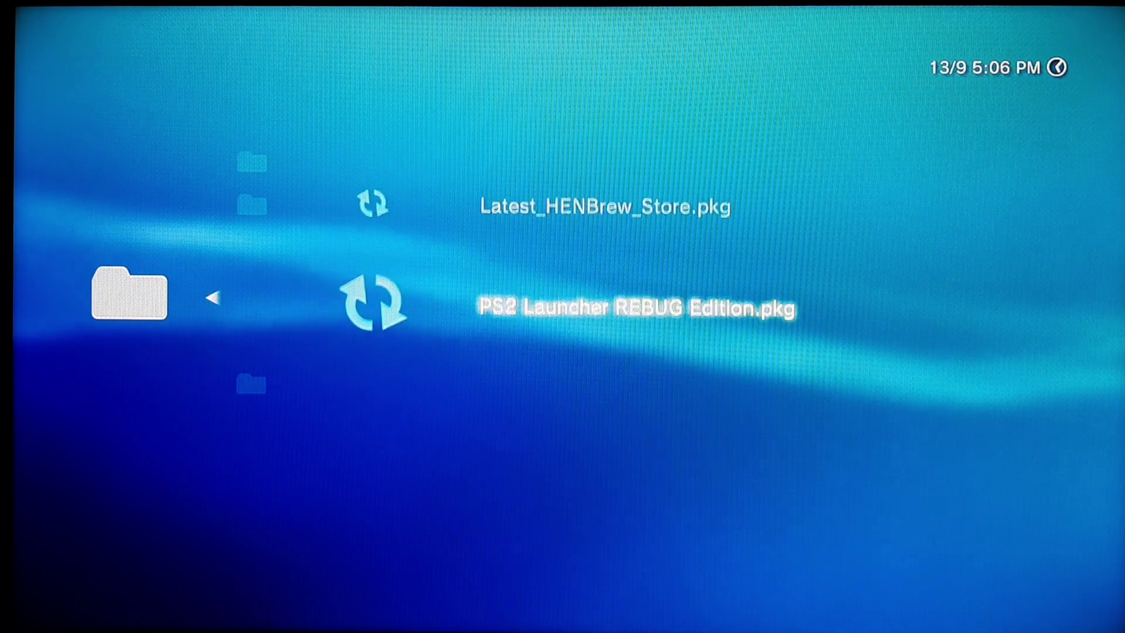
pyautogui.press('Up')
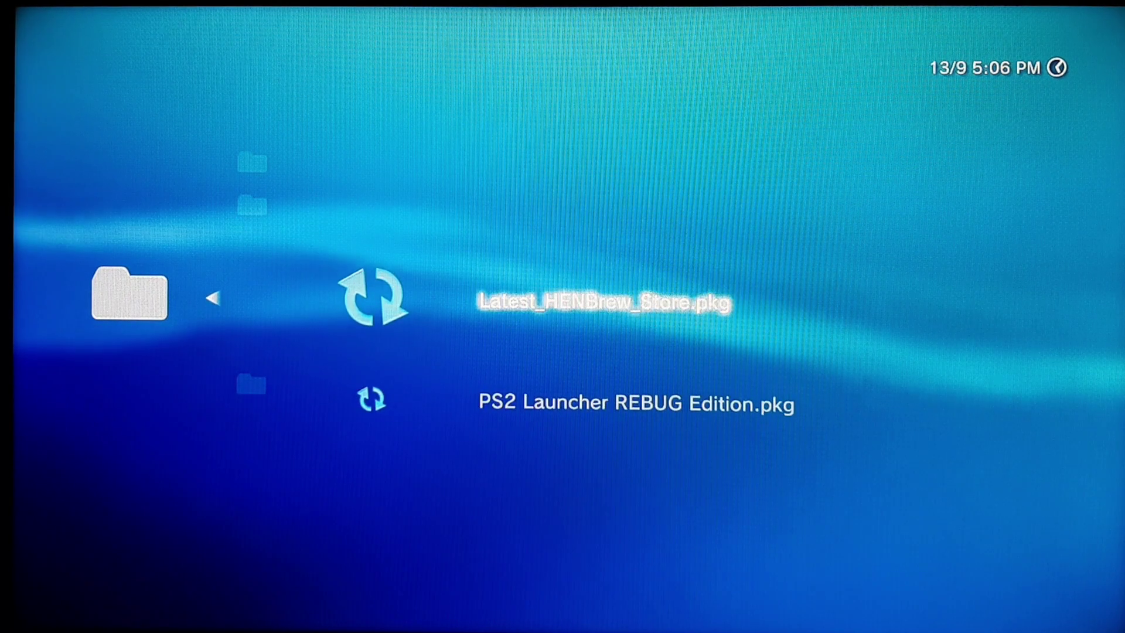
pyautogui.press('Return')
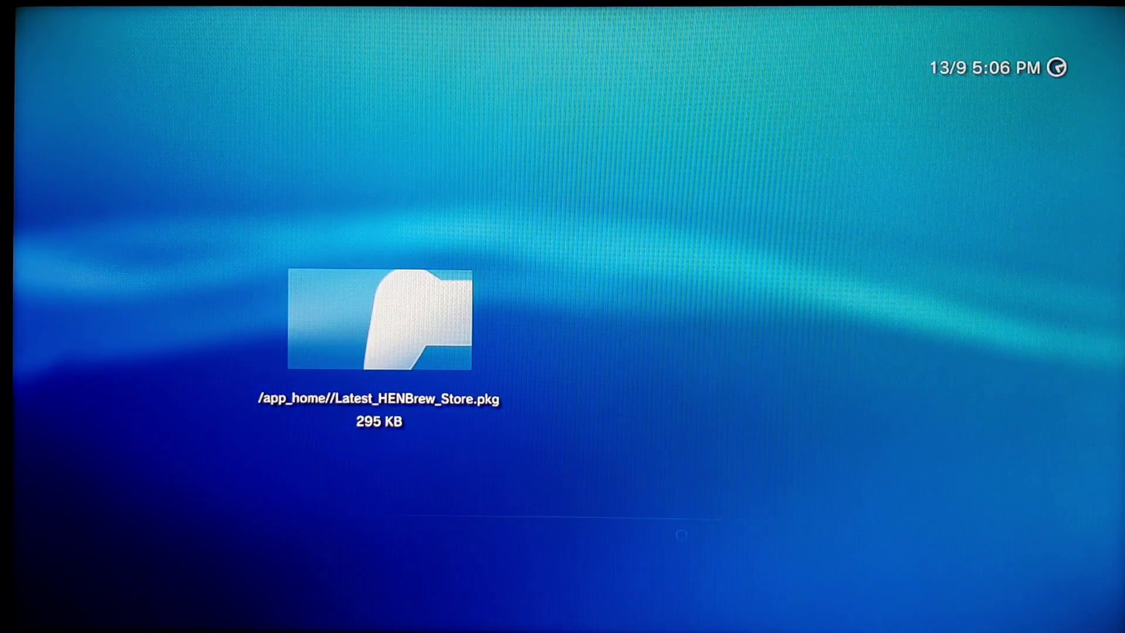
pyautogui.press('Escape')
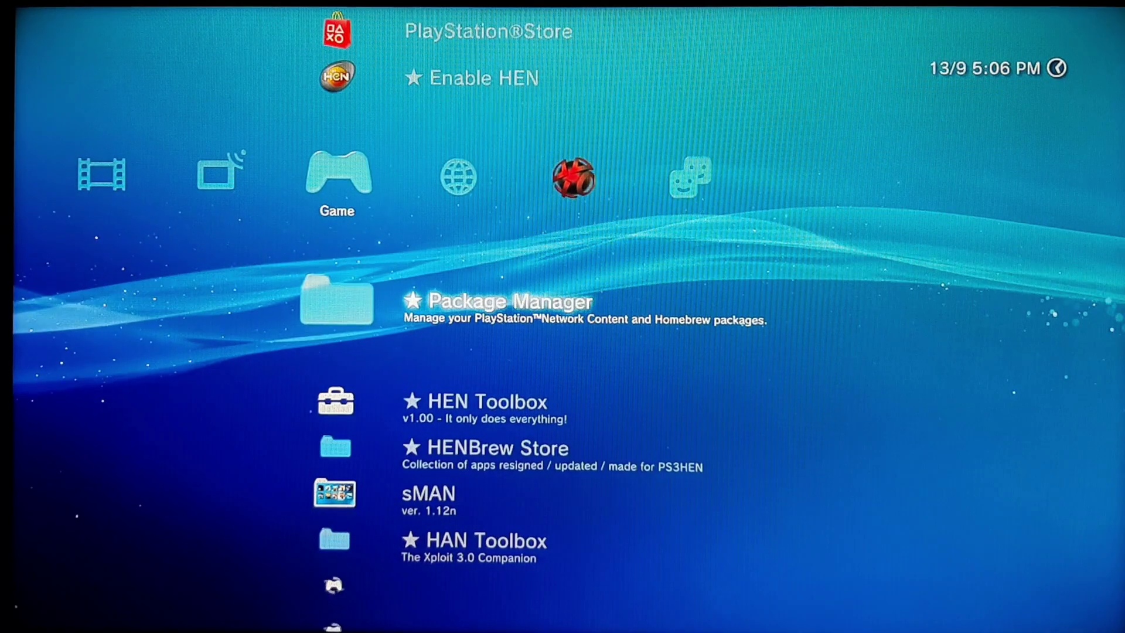
# - Install PS2 Launcher REBUG Edition.pkg the same way and dismiss the completion screen
pyautogui.press('Down')
pyautogui.press('Up')
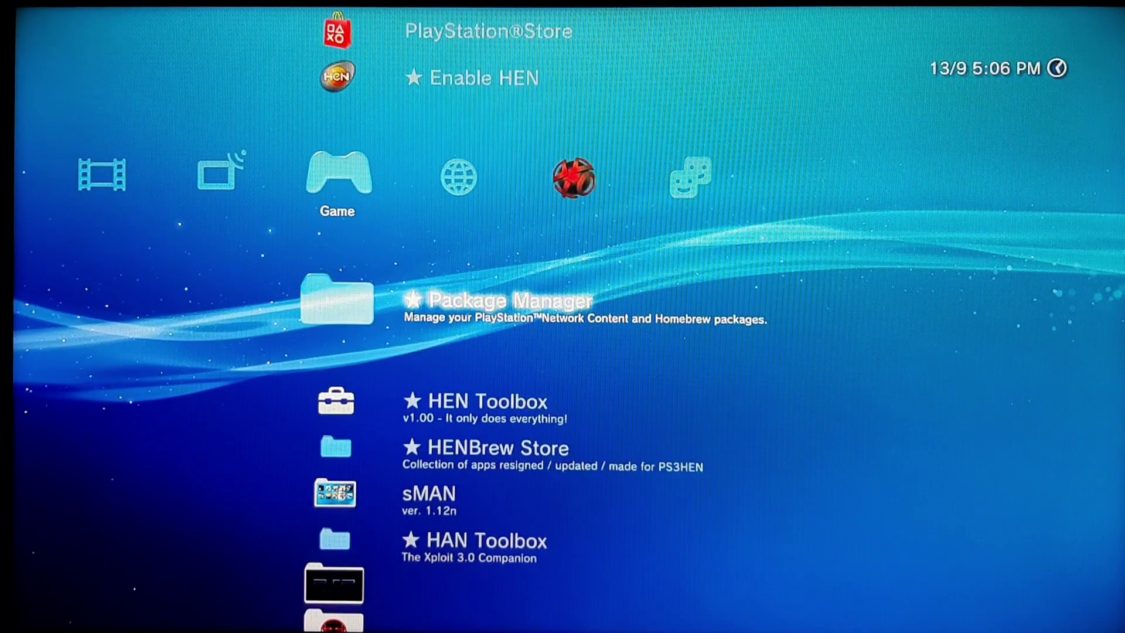
pyautogui.press('Return')
pyautogui.press('Return')
pyautogui.press('Down')
pyautogui.press('Down')
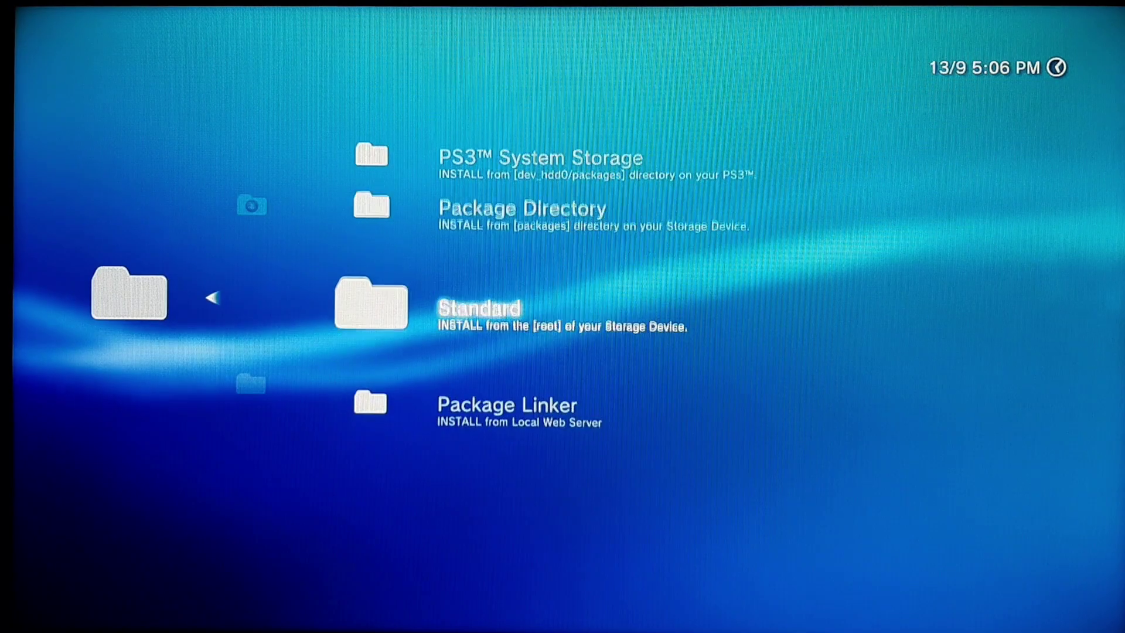
pyautogui.press('Return')
pyautogui.press('Down')
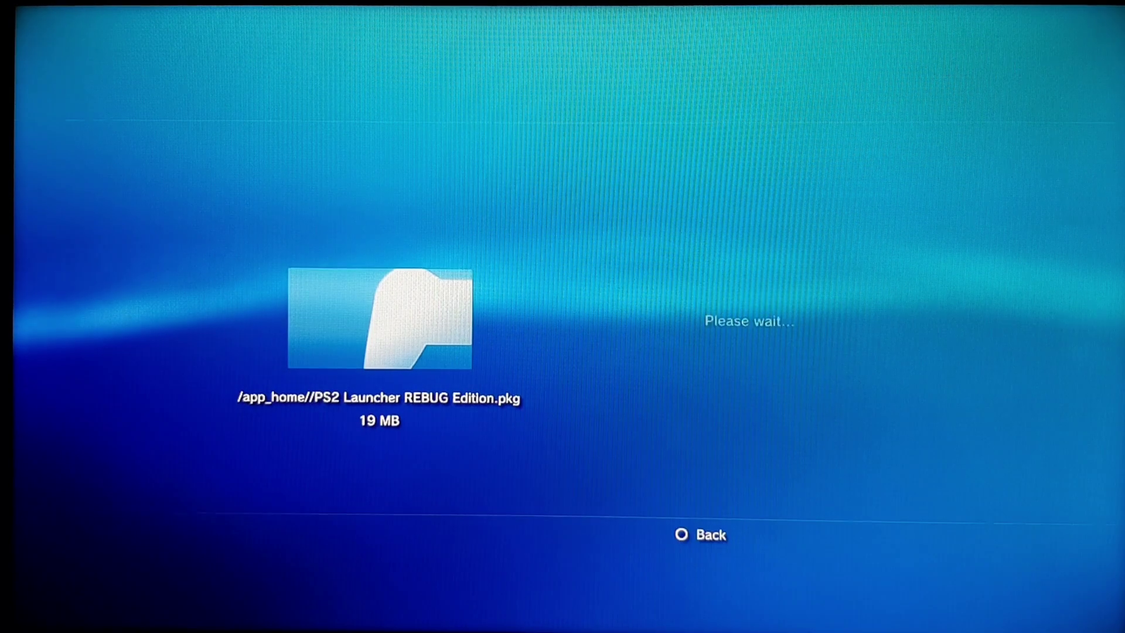
pyautogui.press('Escape')
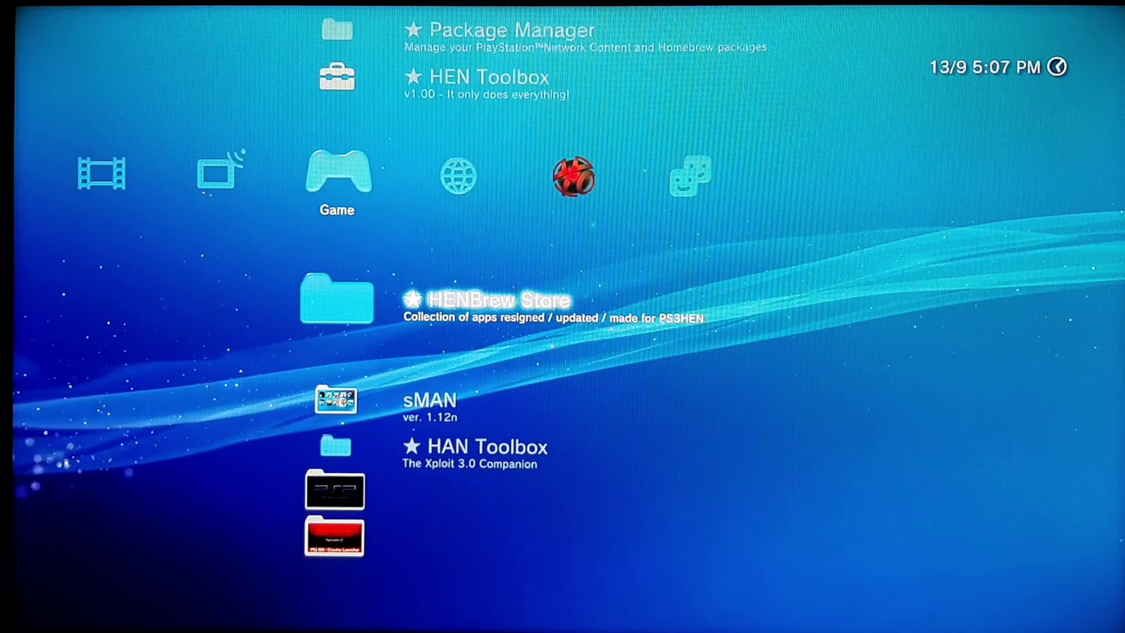
# - Get IRISMAN v4.84.5 HEN from HENBrew Store's Backup Managers / ISO Launchers and accept the download
pyautogui.press('Return')
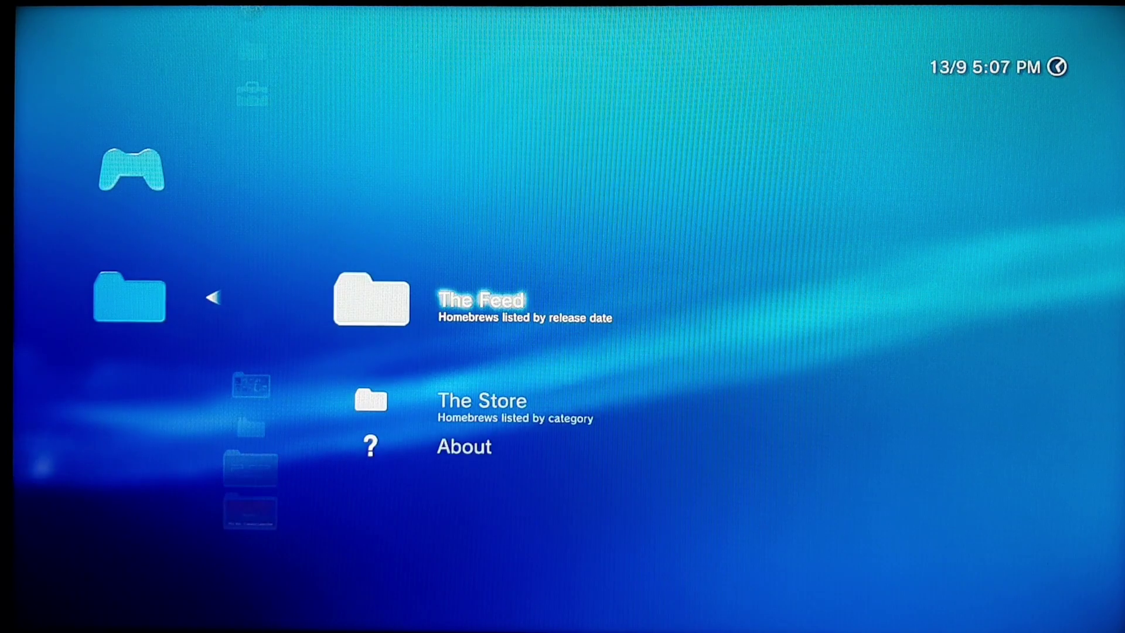
pyautogui.press('Return')
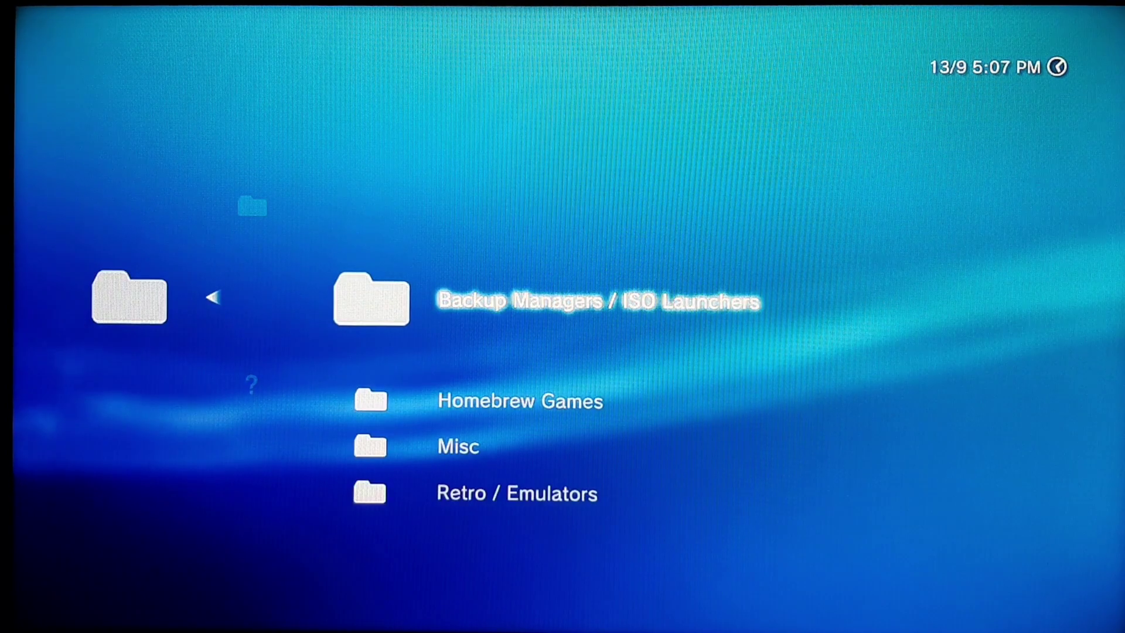
pyautogui.press('Return')
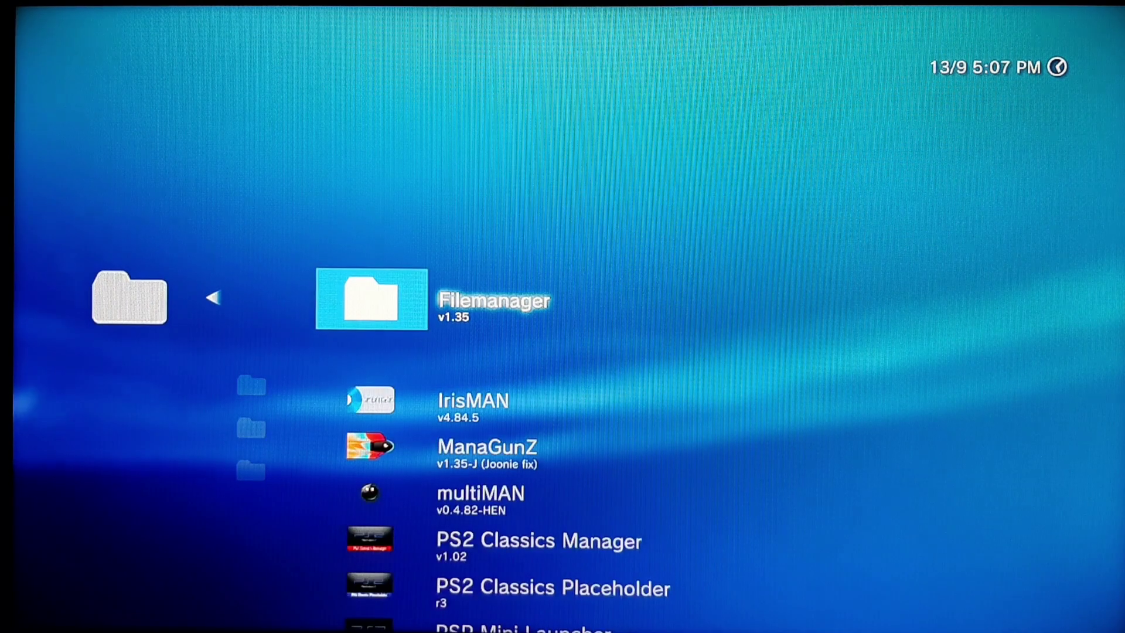
pyautogui.press('Down')
pyautogui.press('Return')
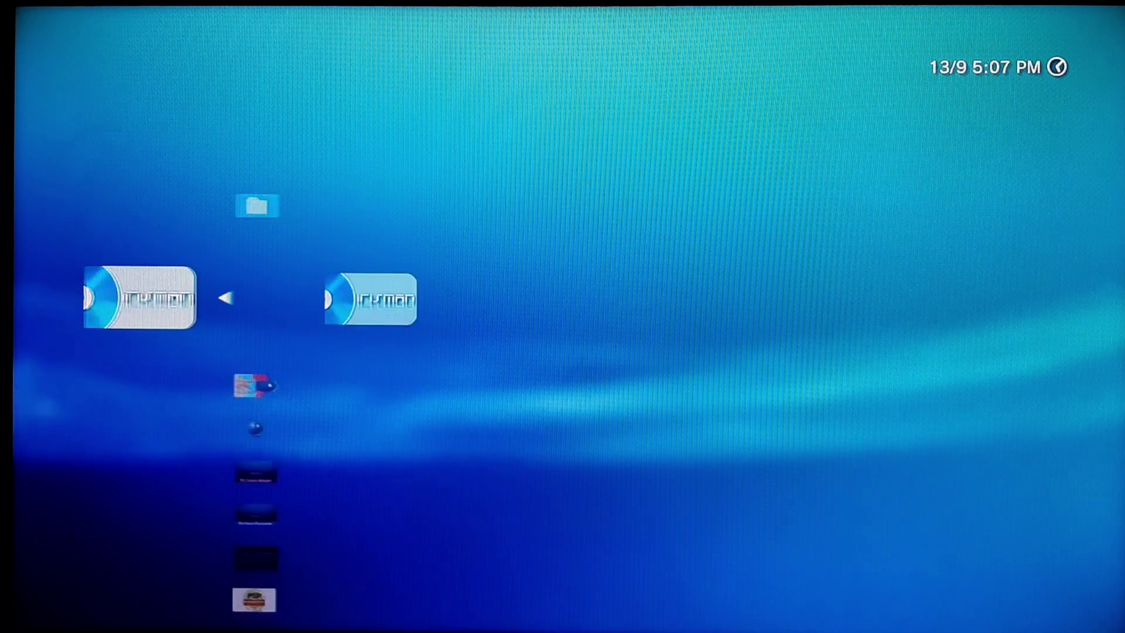
pyautogui.press('Return')
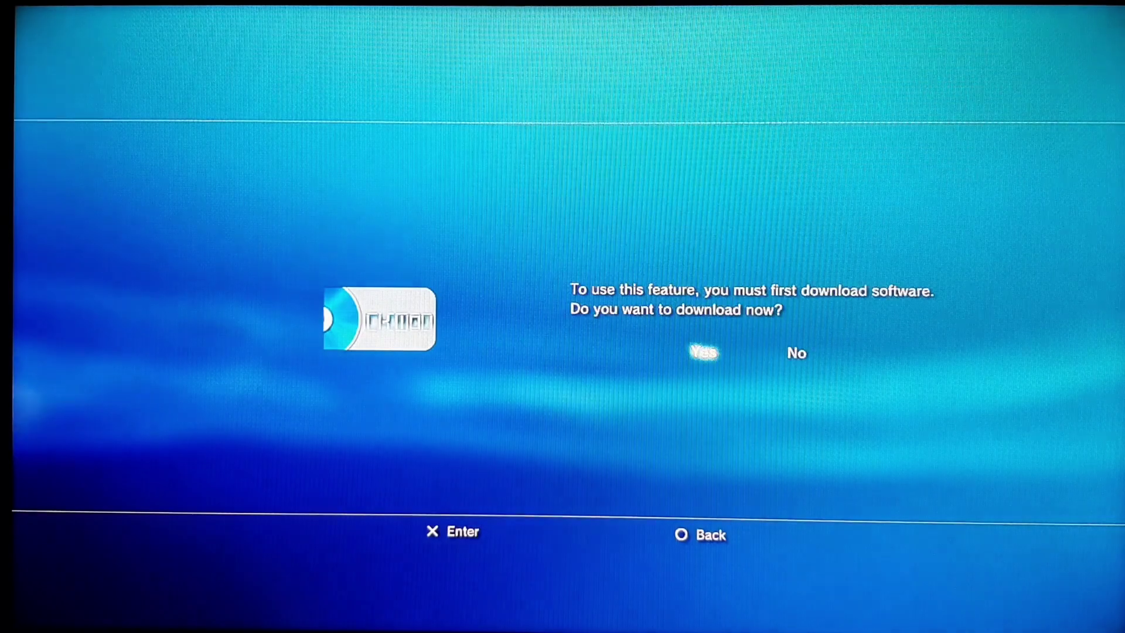
pyautogui.press('Return')
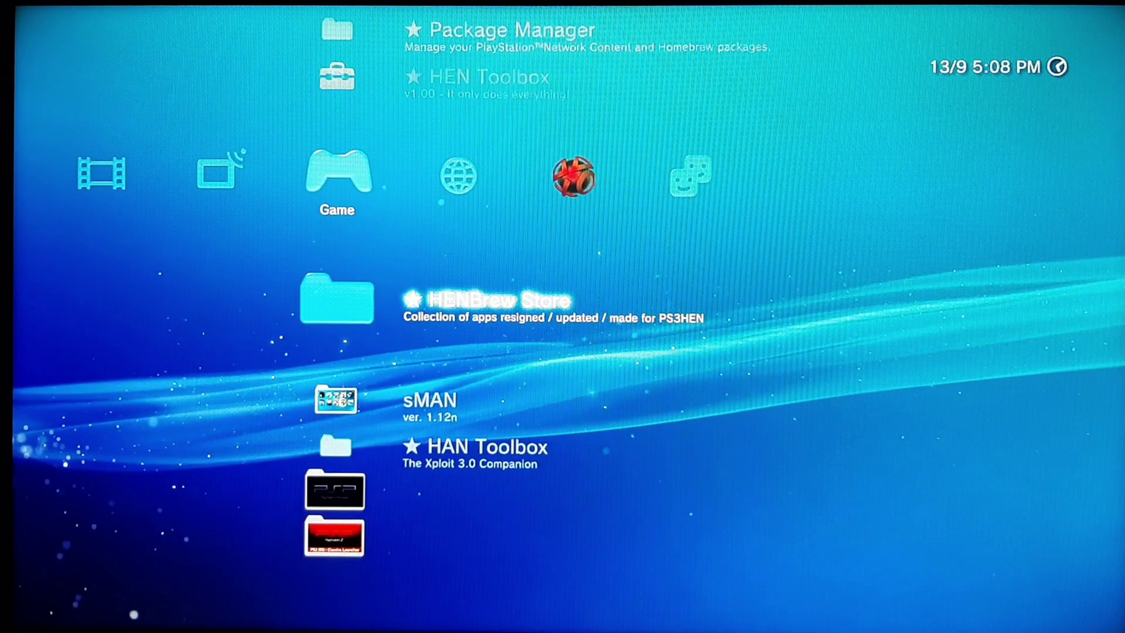
# - Download and install PS2 Classics Manager v1.02 HEN from HENBrew Store's Backup Managers / ISO Launchers
pyautogui.press('Return')
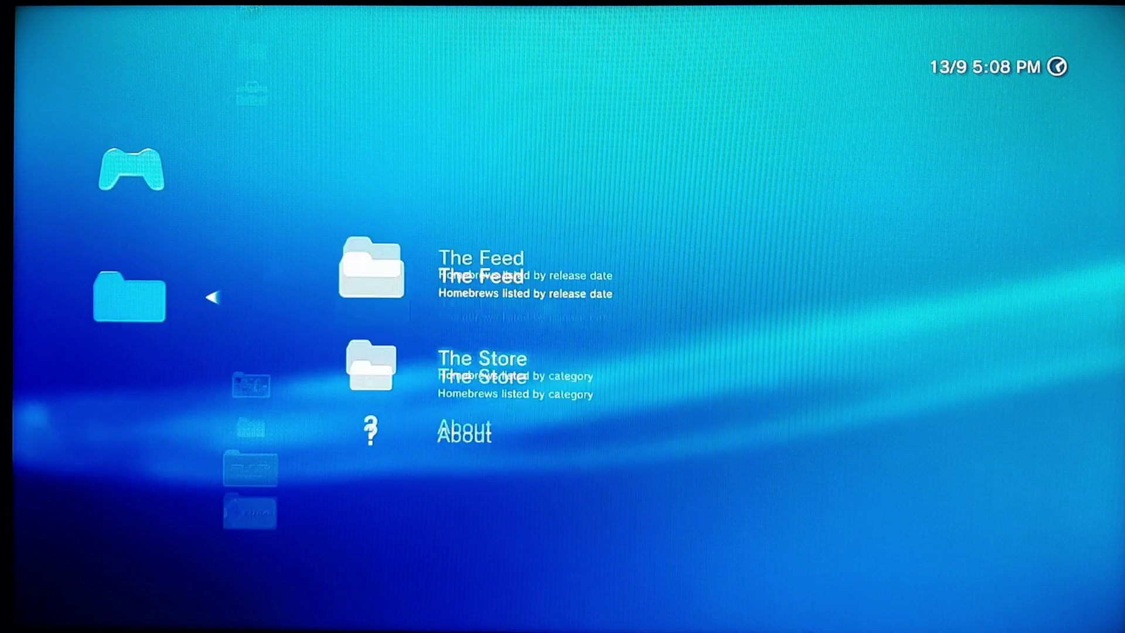
pyautogui.press('Return')
pyautogui.press('Return')
pyautogui.press('Down')
pyautogui.press('Down')
pyautogui.press('Down')
pyautogui.press('Down')
pyautogui.press('Down')
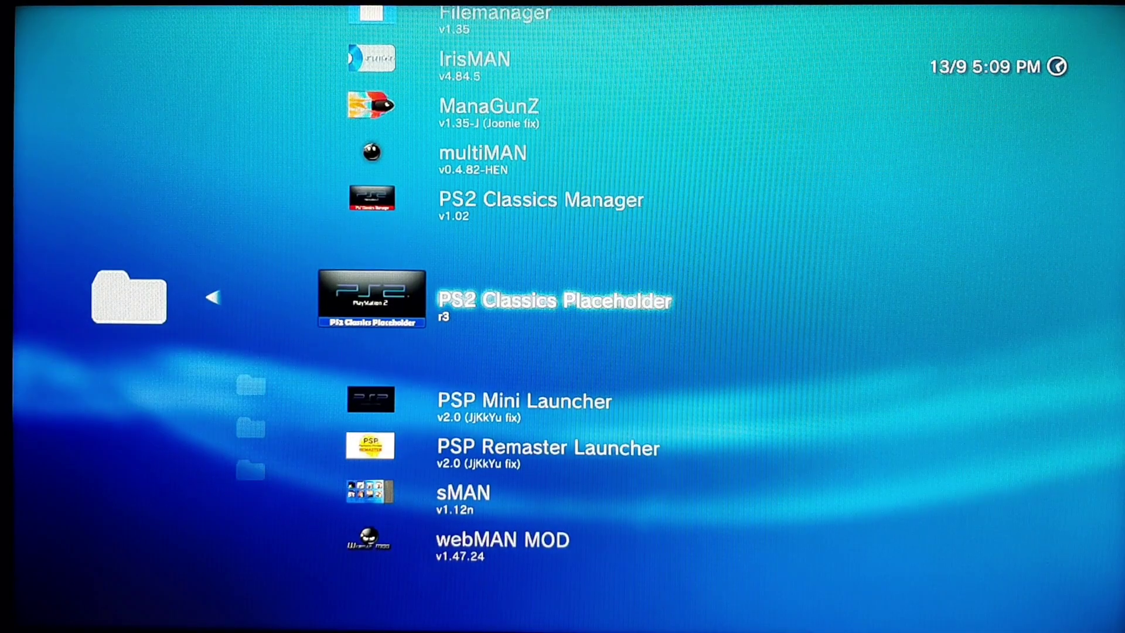
pyautogui.press('Up')
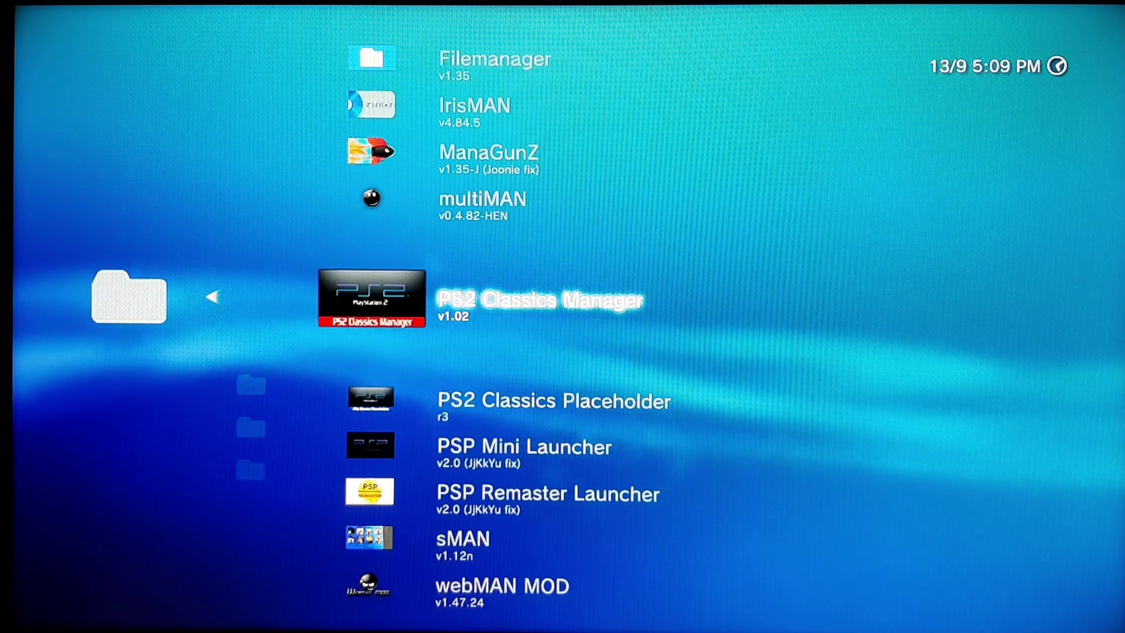
pyautogui.press('Return')
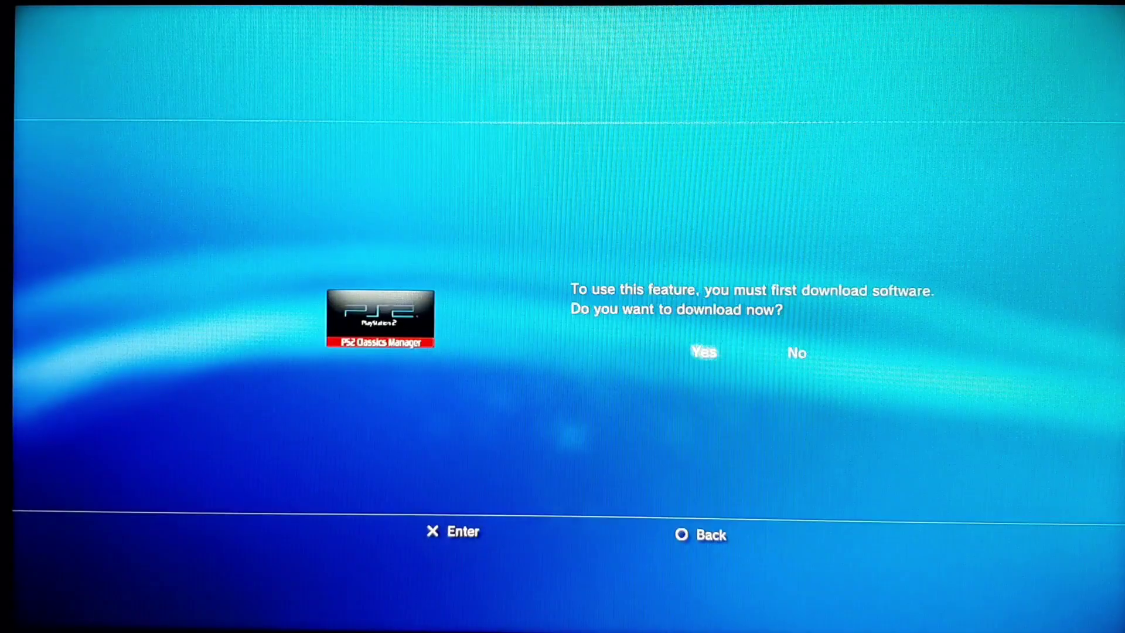
pyautogui.press('Return')
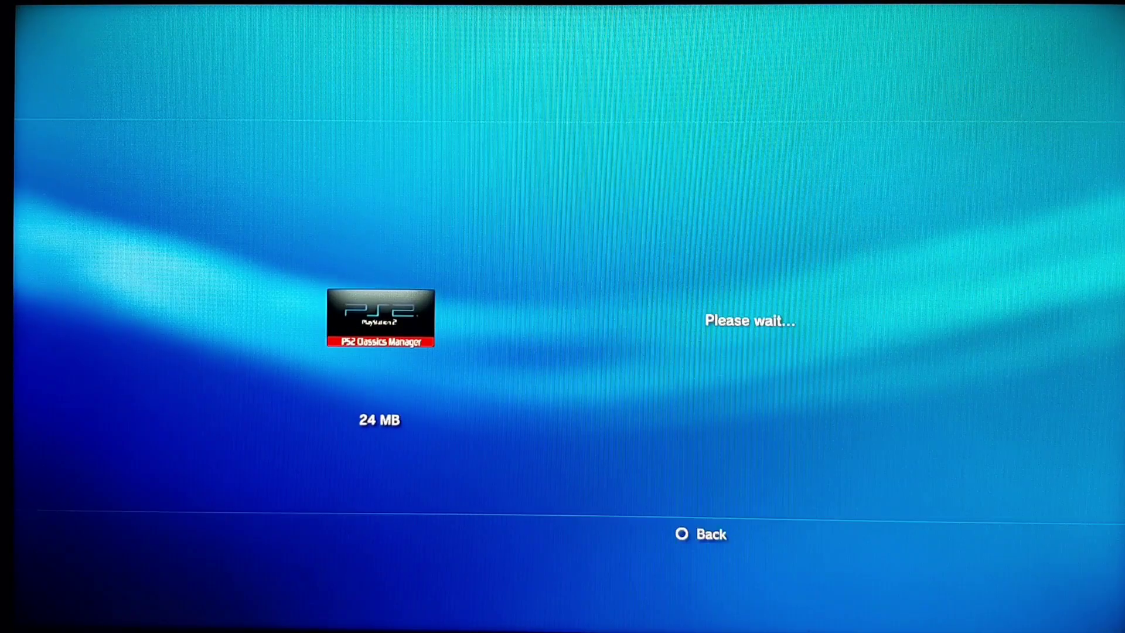
pyautogui.press('Escape')
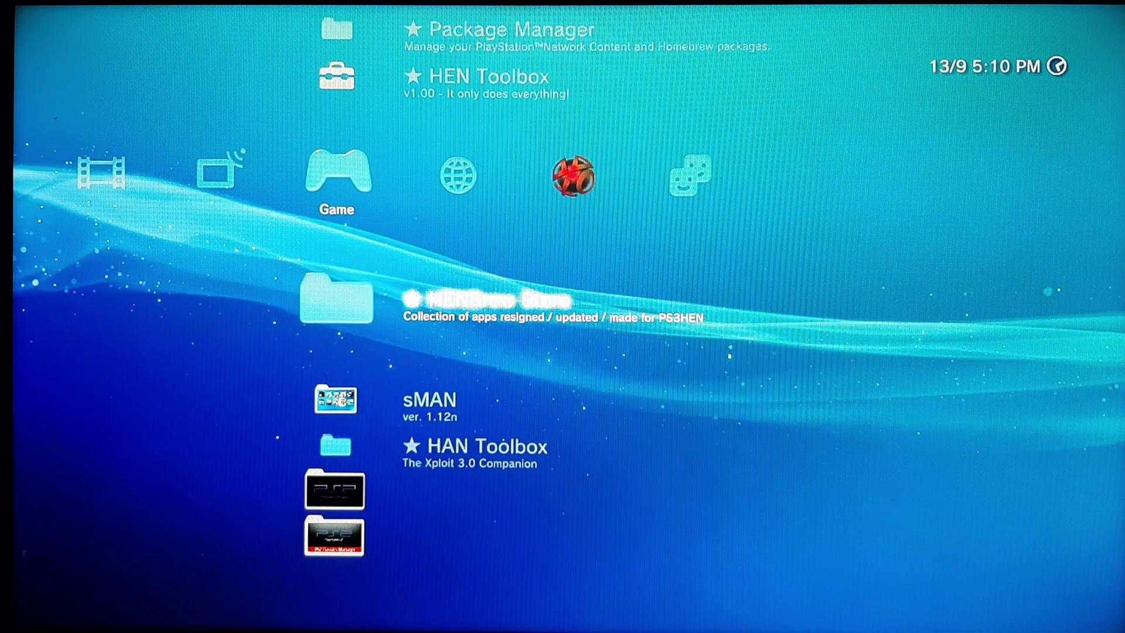
pyautogui.press('Return')
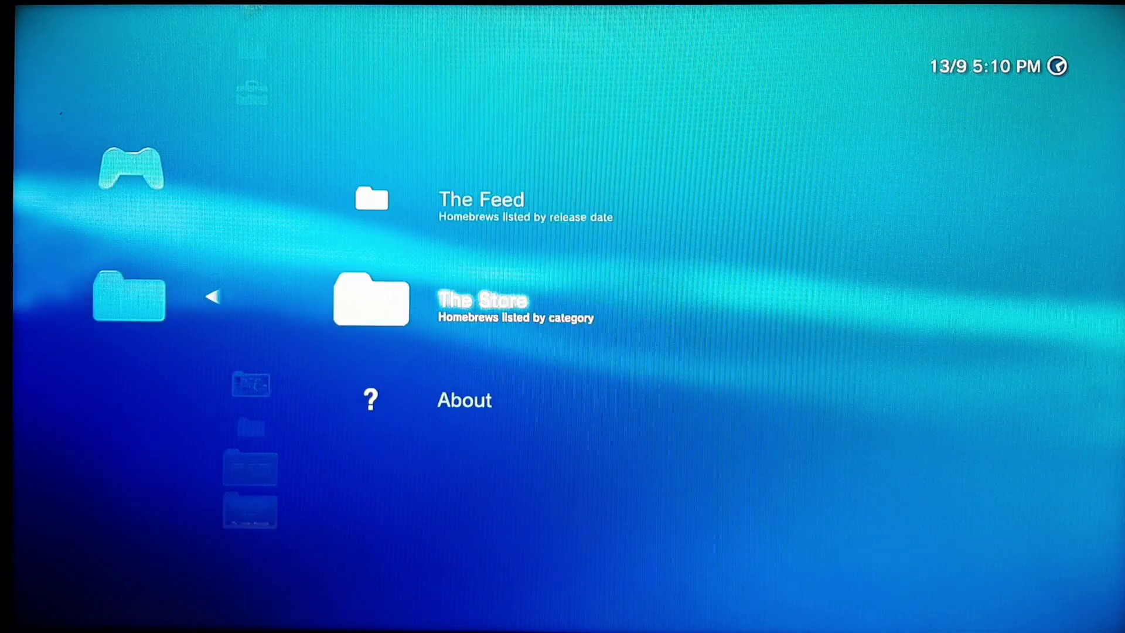
pyautogui.press('Return')
pyautogui.press('Return')
pyautogui.press('Down')
pyautogui.press('Down')
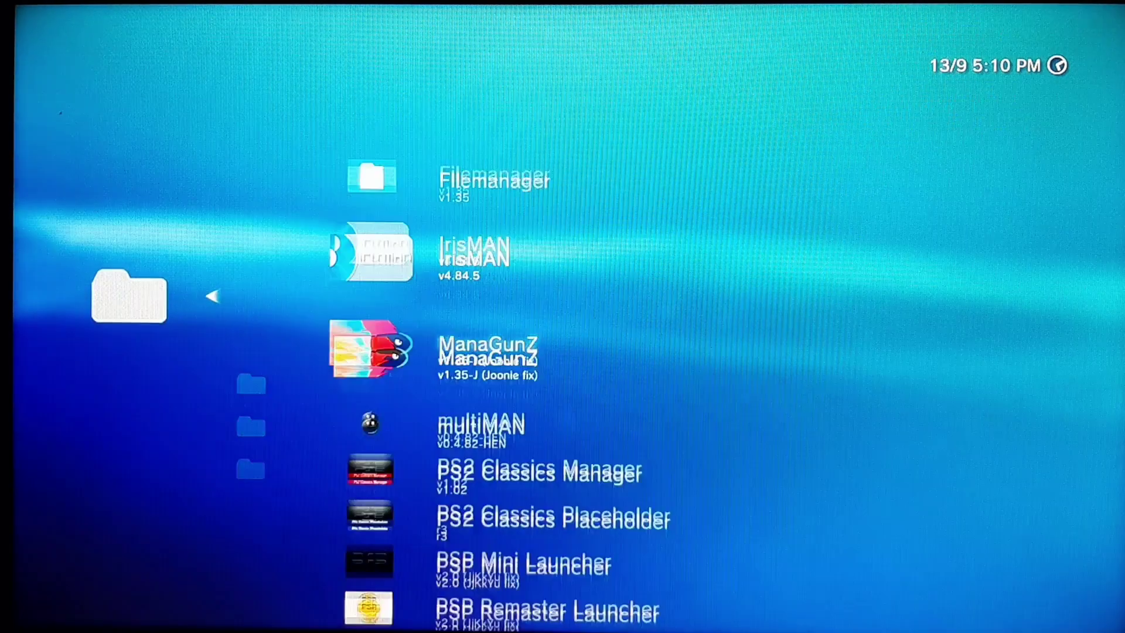
pyautogui.press('Down')
pyautogui.press('Down')
pyautogui.press('Down')
pyautogui.press('Down')
pyautogui.press('Down')
pyautogui.press('Down')
pyautogui.press('Up')
pyautogui.press('Up')
pyautogui.press('Up')
pyautogui.press('Up')
pyautogui.press('Up')
pyautogui.press('Up')
pyautogui.press('Down')
pyautogui.press('Down')
pyautogui.press('Down')
pyautogui.press('Down')
pyautogui.press('Down')
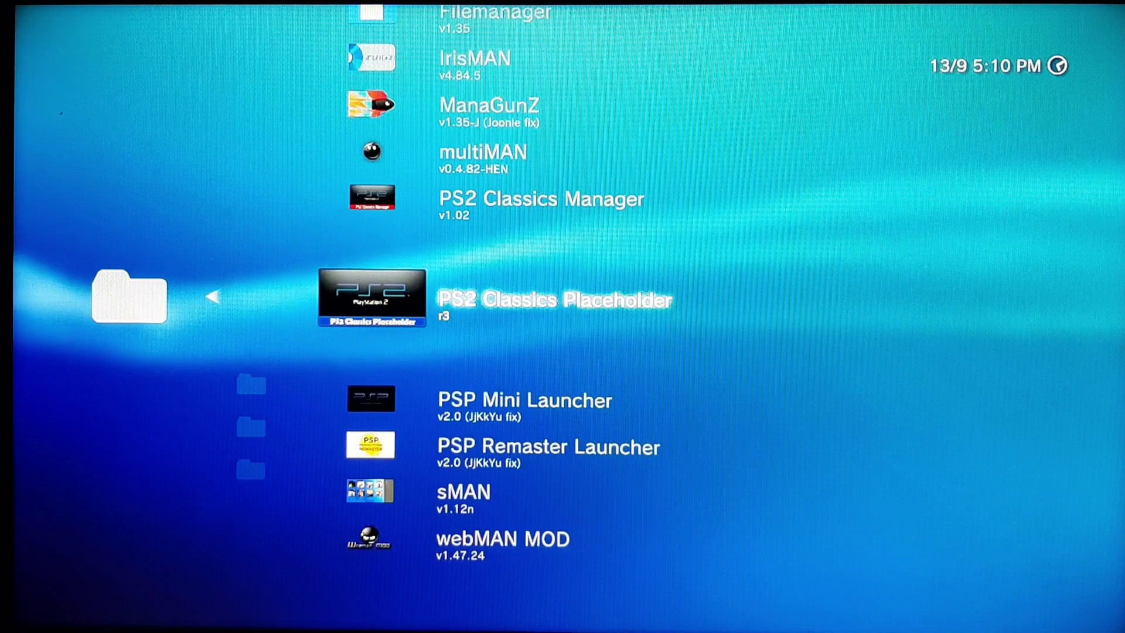
pyautogui.press('Return')
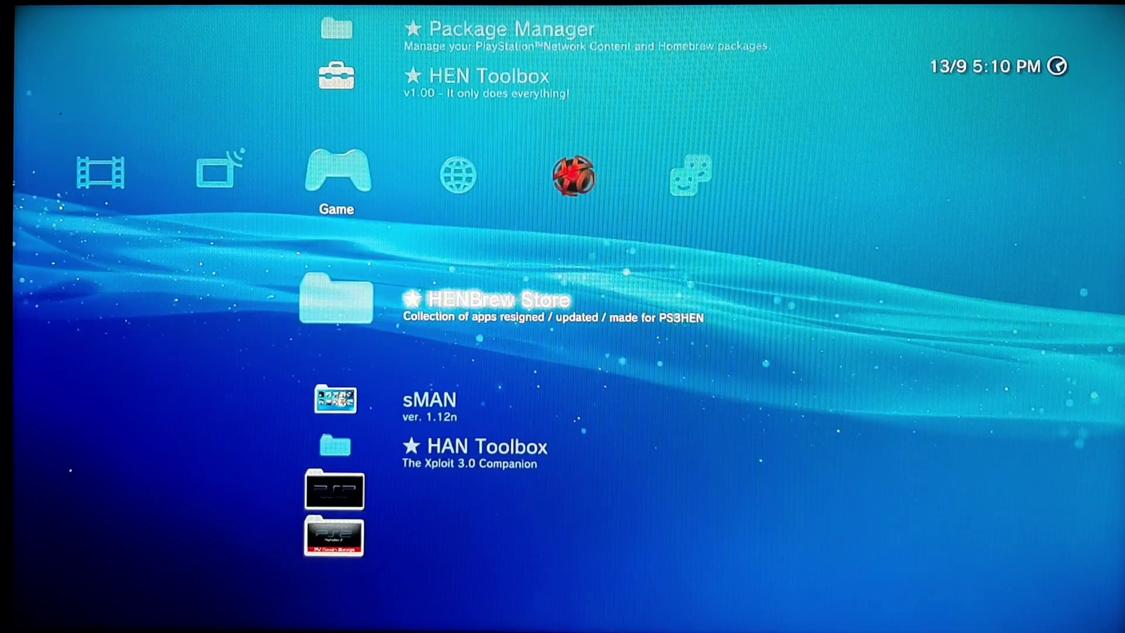
# - Move through the Game column and select the IRISMAN v4.84.5 PS3HEN Edition entry
pyautogui.press('Down')
pyautogui.press('Down')
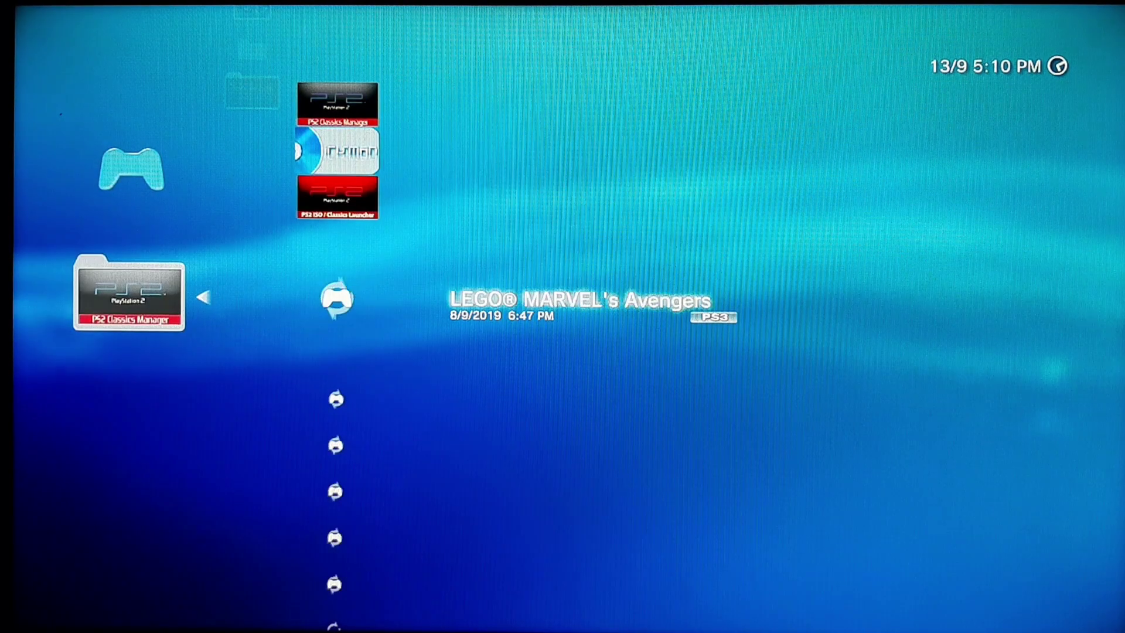
pyautogui.press('Up')
pyautogui.press('Up')
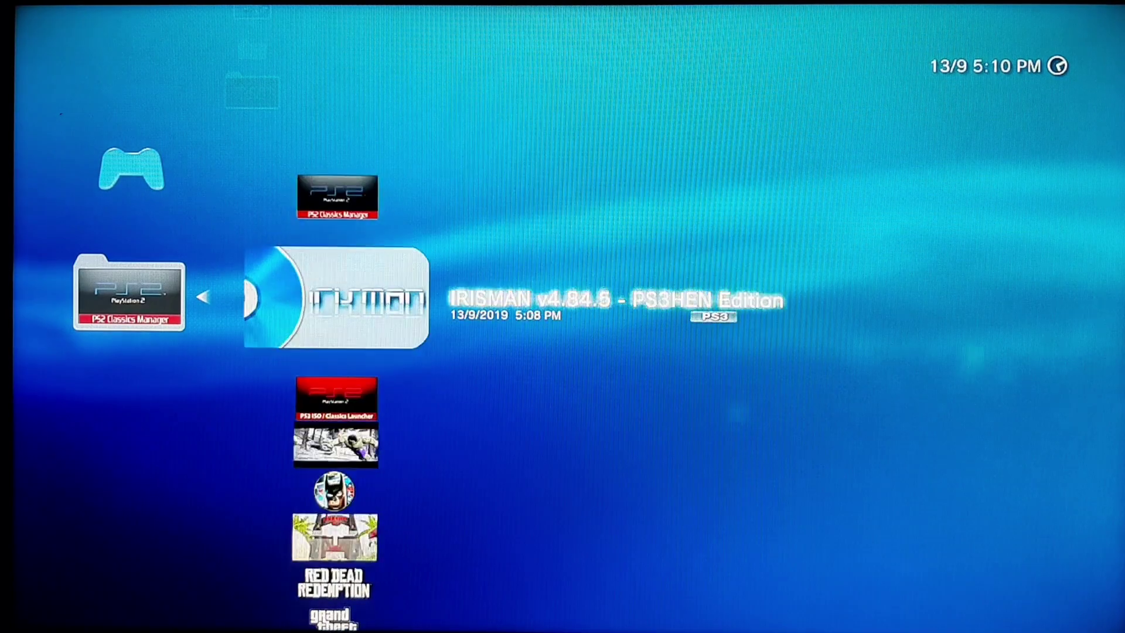
pyautogui.press('Down')
pyautogui.press('Up')
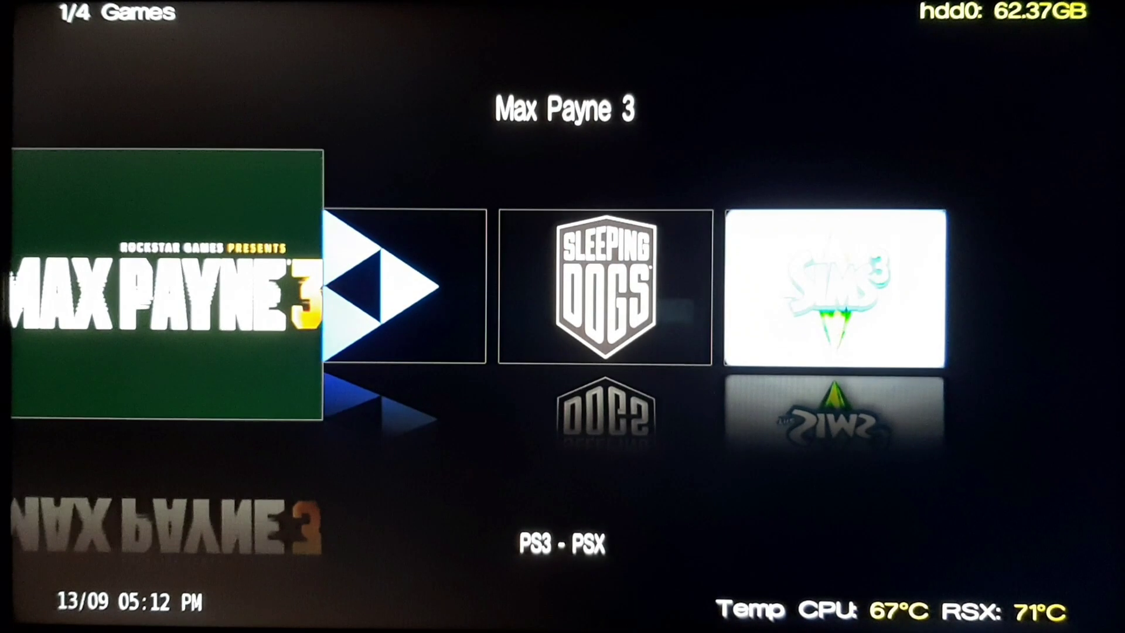
# - Copy the exdata folder from ntfs0 to dev_hdd0 using IRISMAN's Tools > File Manager
pyautogui.press('Escape')
pyautogui.press('Return')
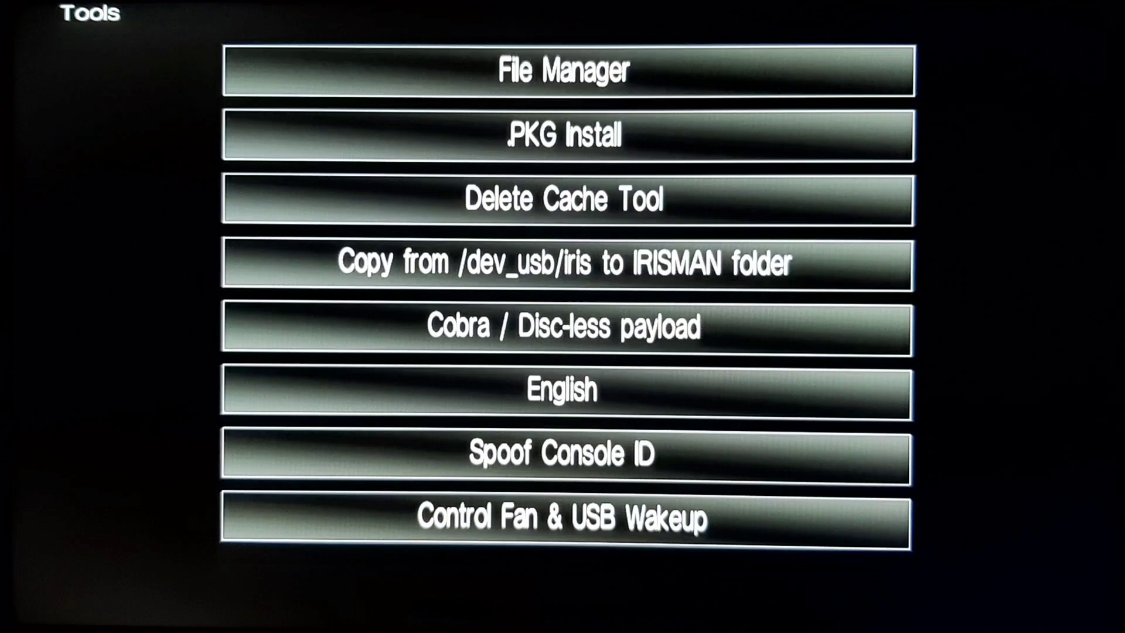
pyautogui.press('Return')
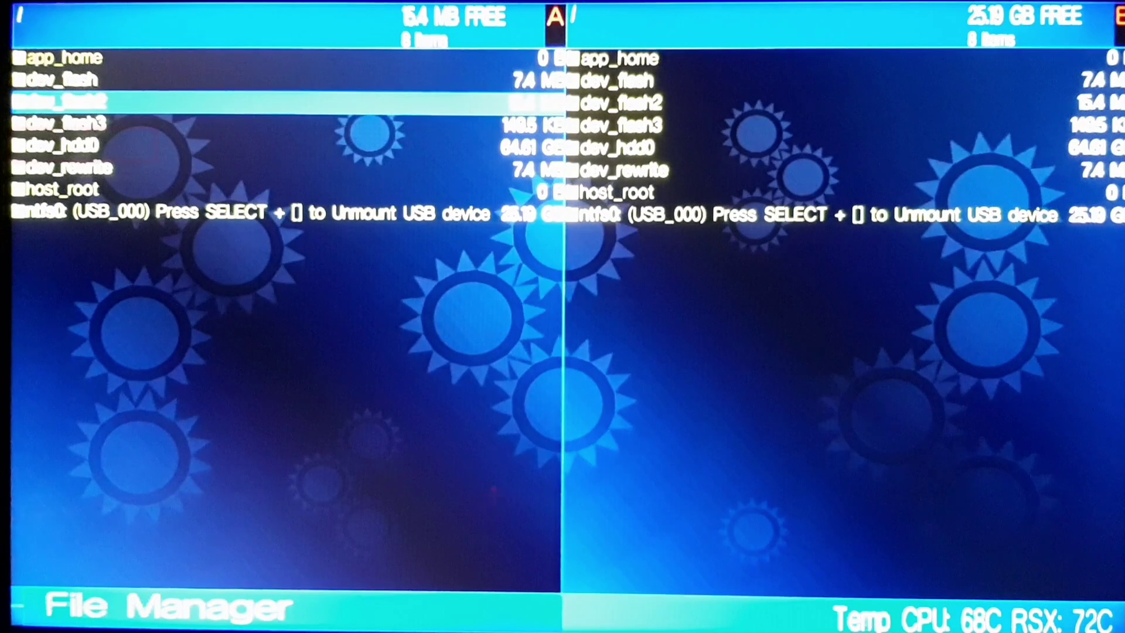
pyautogui.press('Down')
pyautogui.press('Down')
pyautogui.press('Down')
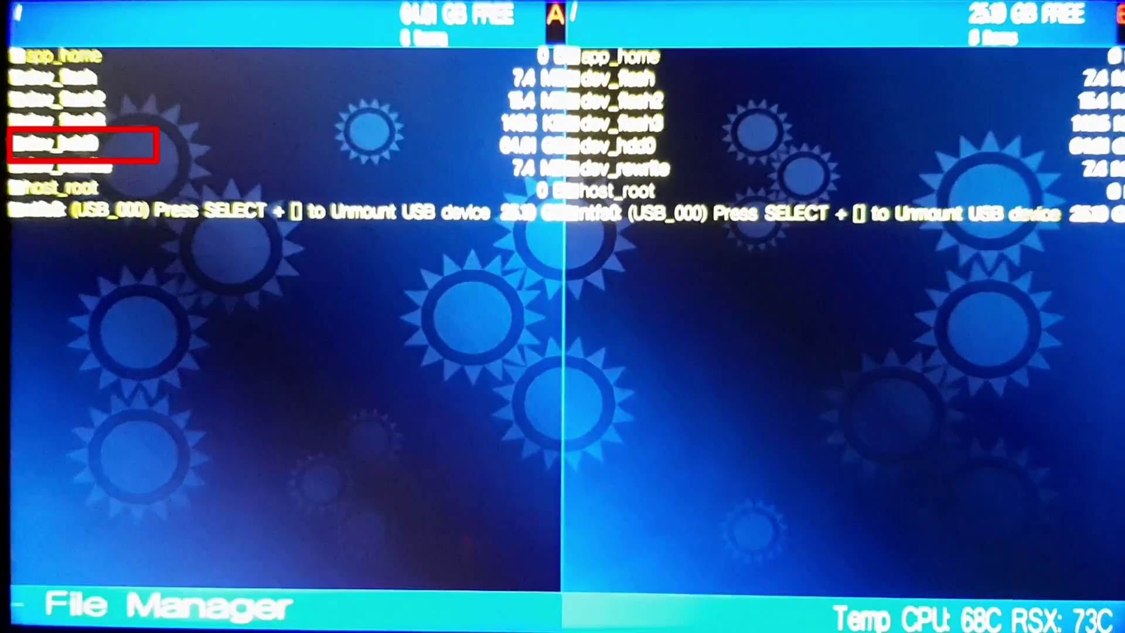
pyautogui.press('Return')
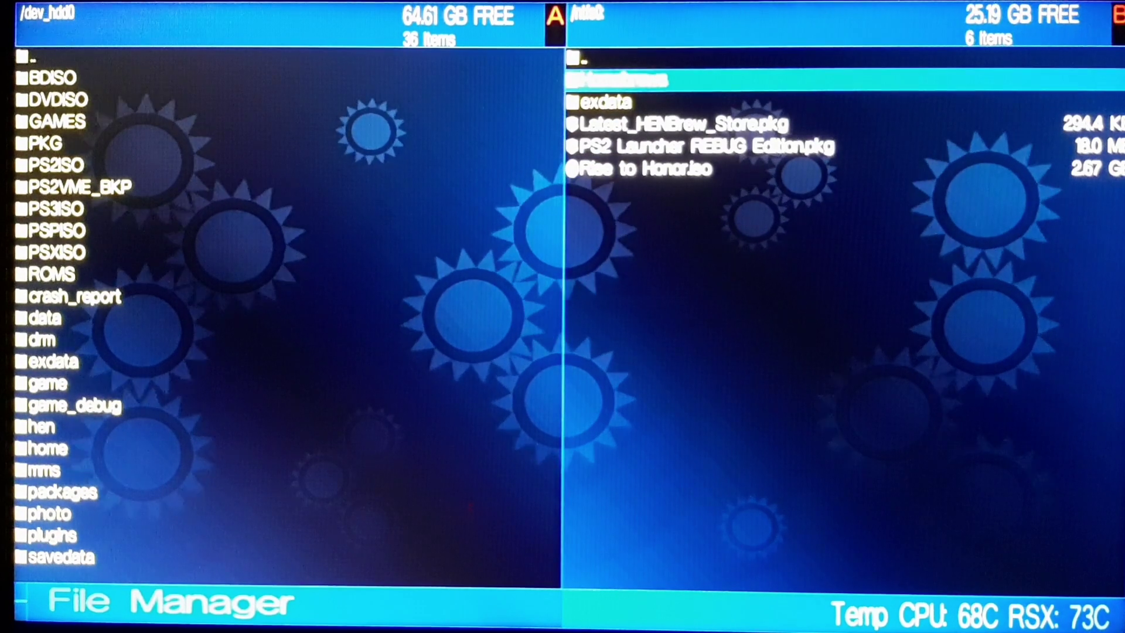
pyautogui.press('Down')
pyautogui.press('Return')
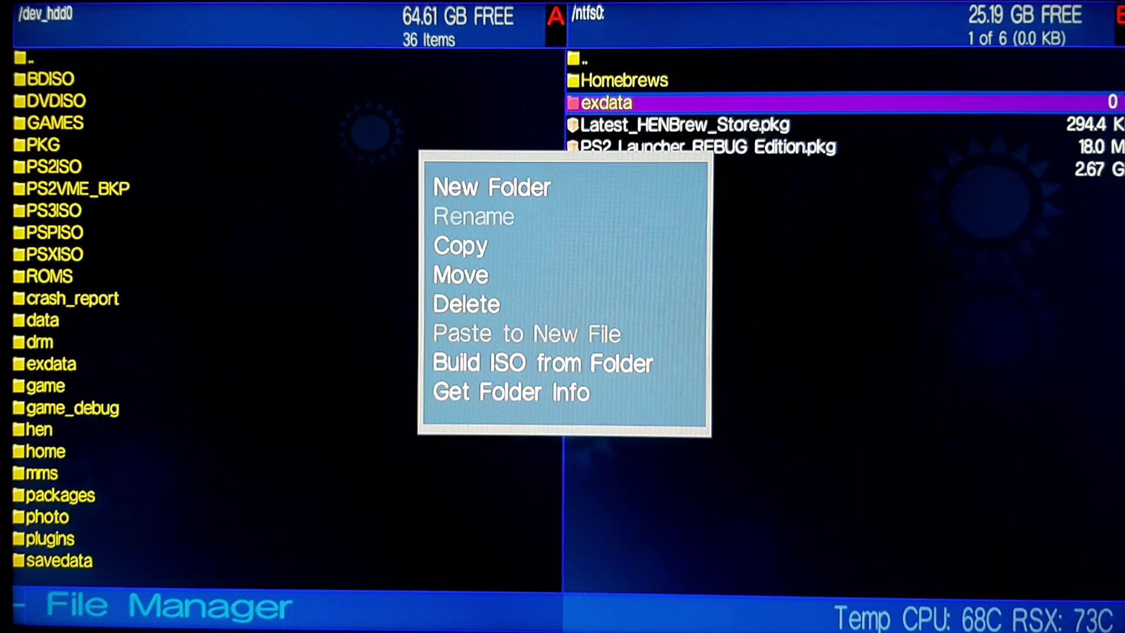
pyautogui.press('Return')
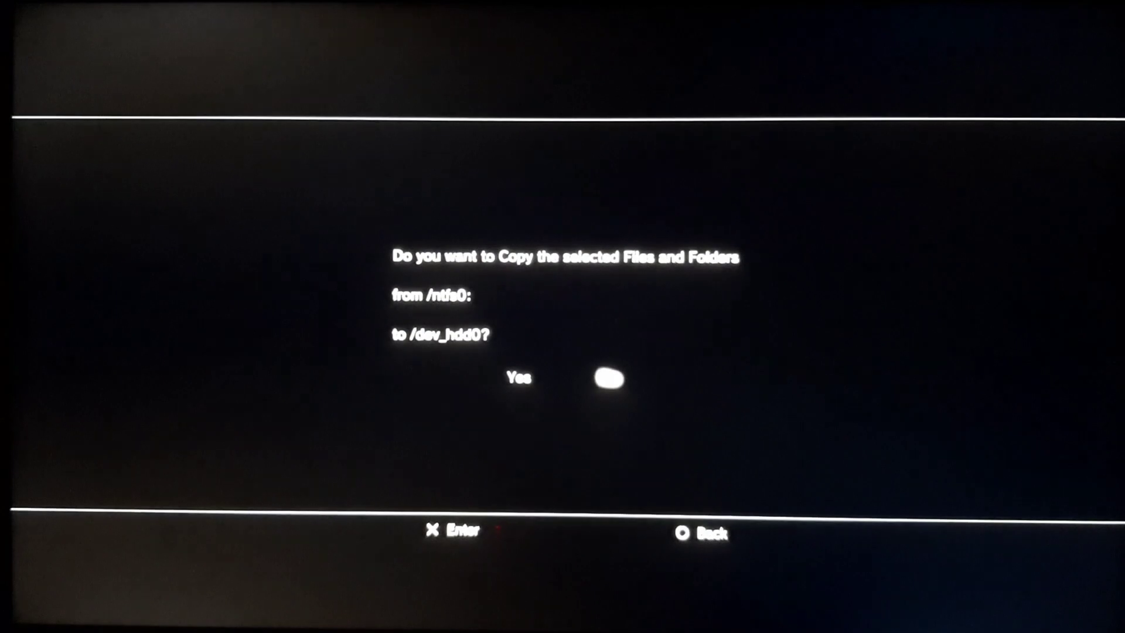
pyautogui.press('Return')
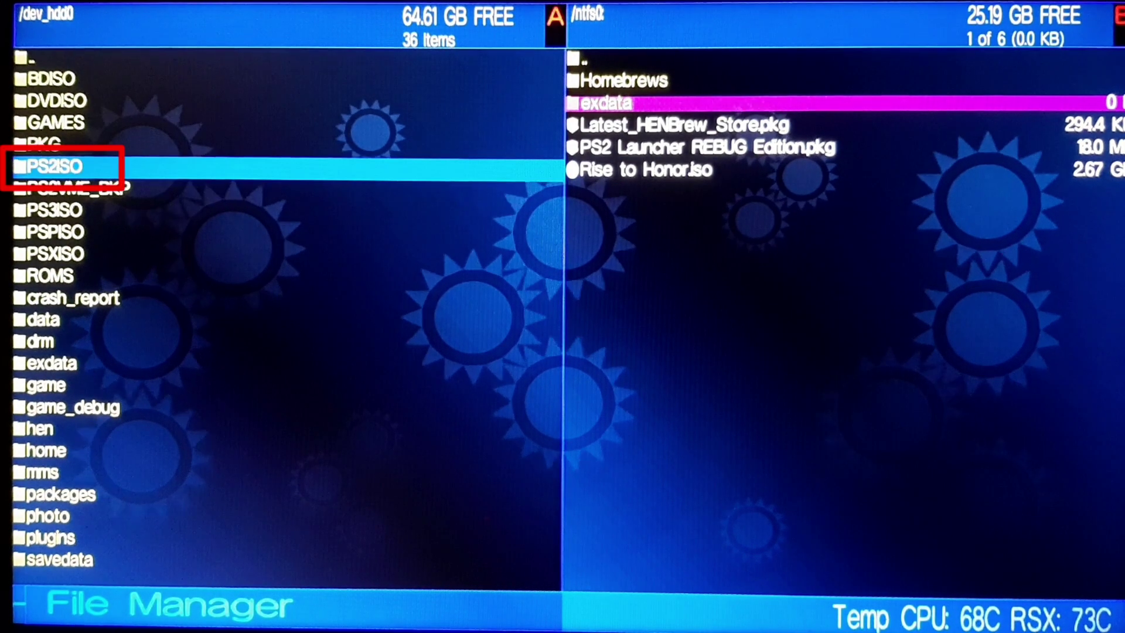
# - Copy Rise to Honor.iso from the NTFS drive into dev_hdd0's PS2ISO folder, then leave File Manager
pyautogui.press('Return')
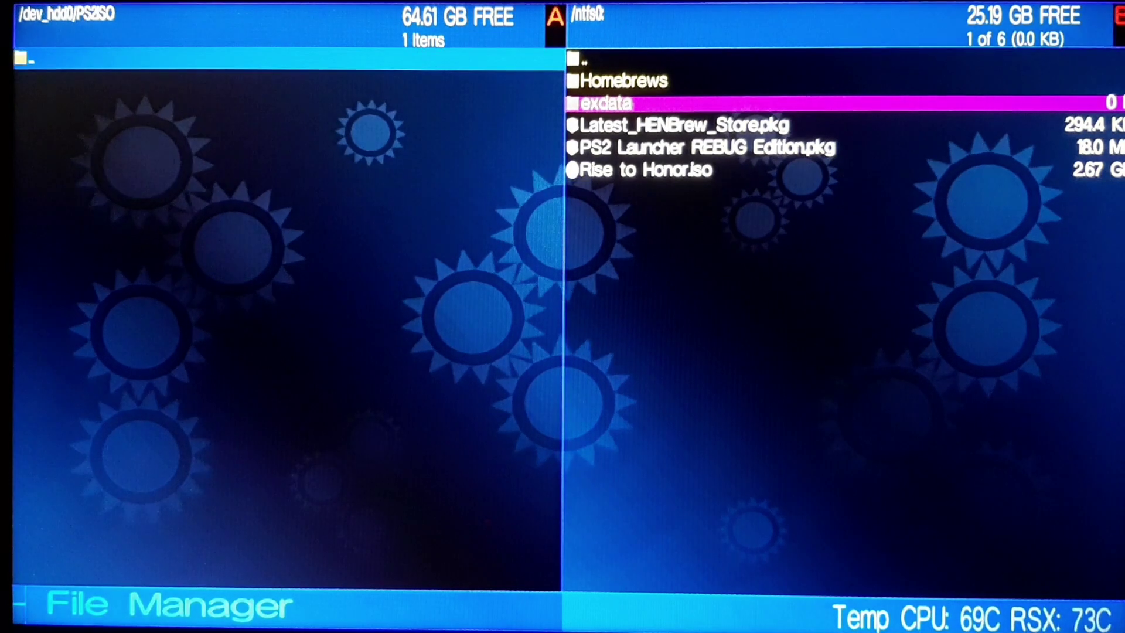
pyautogui.press('Down')
pyautogui.press('space')
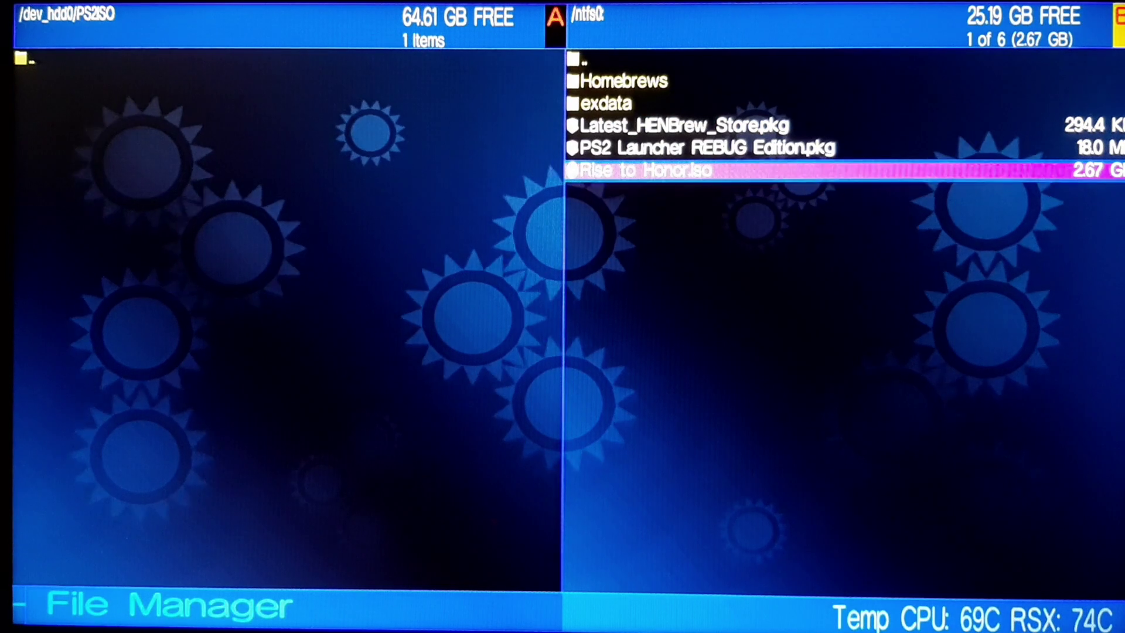
pyautogui.press('Return')
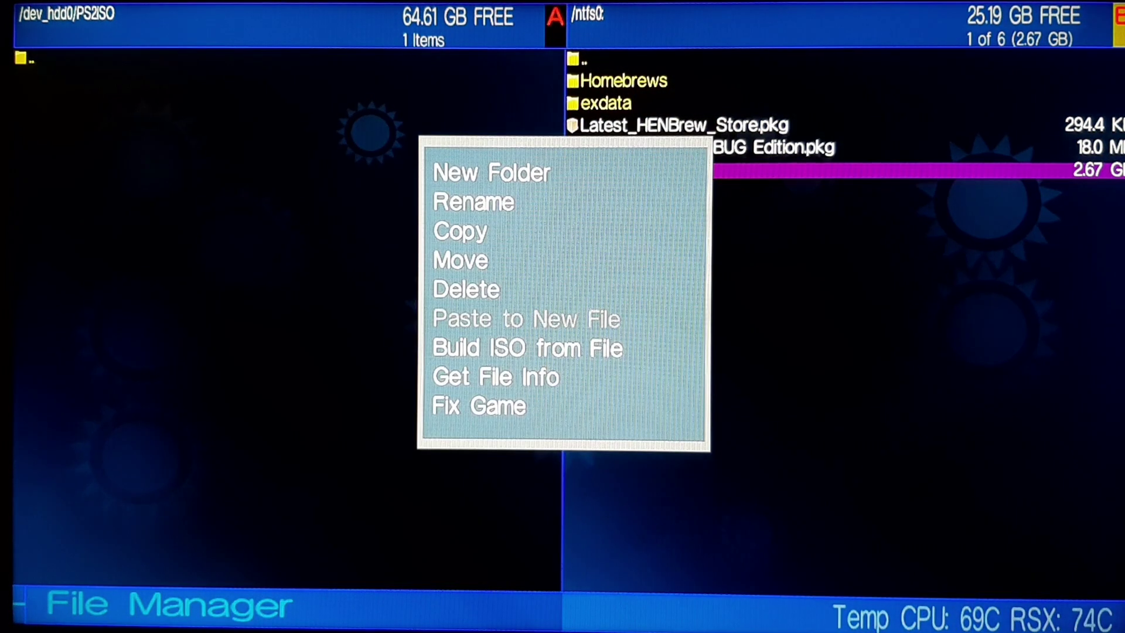
pyautogui.press('Return')
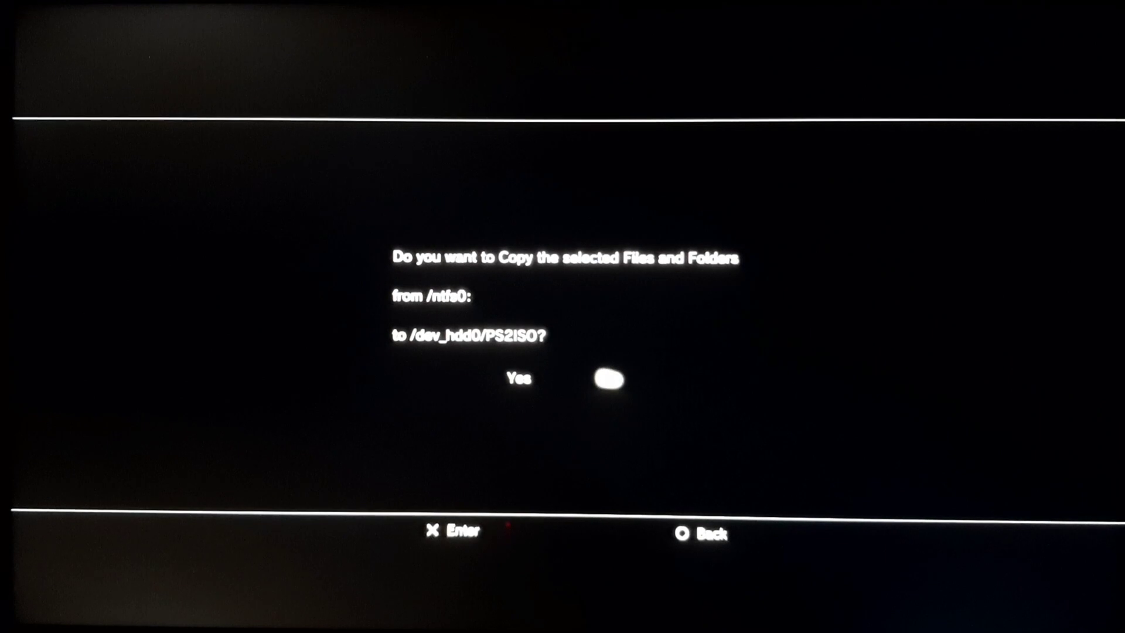
pyautogui.press('Return')
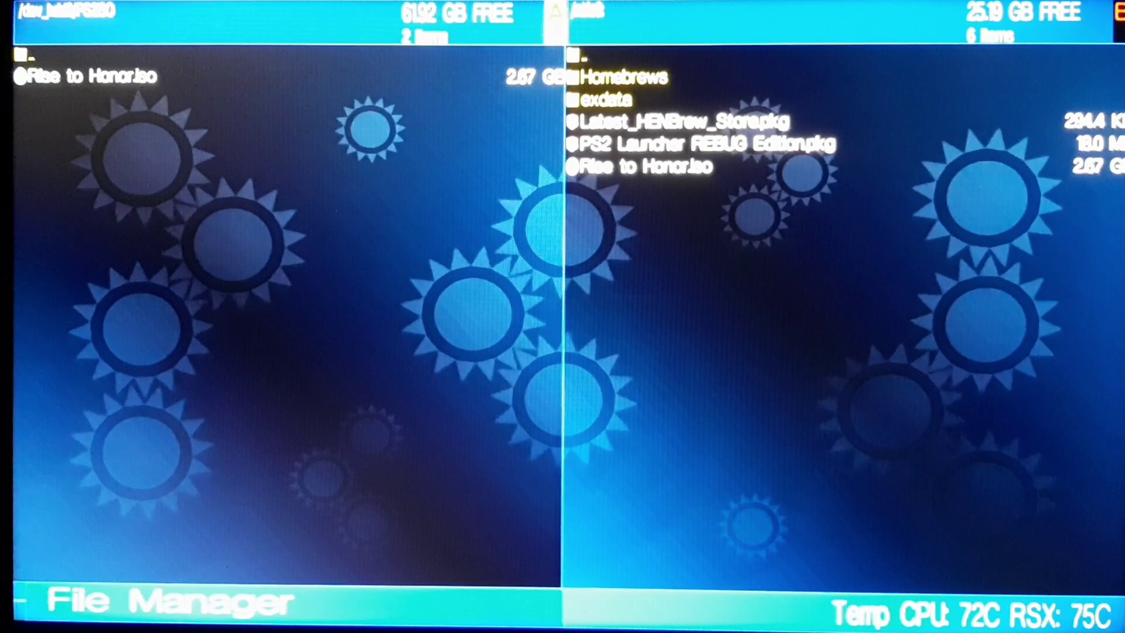
pyautogui.press('space')
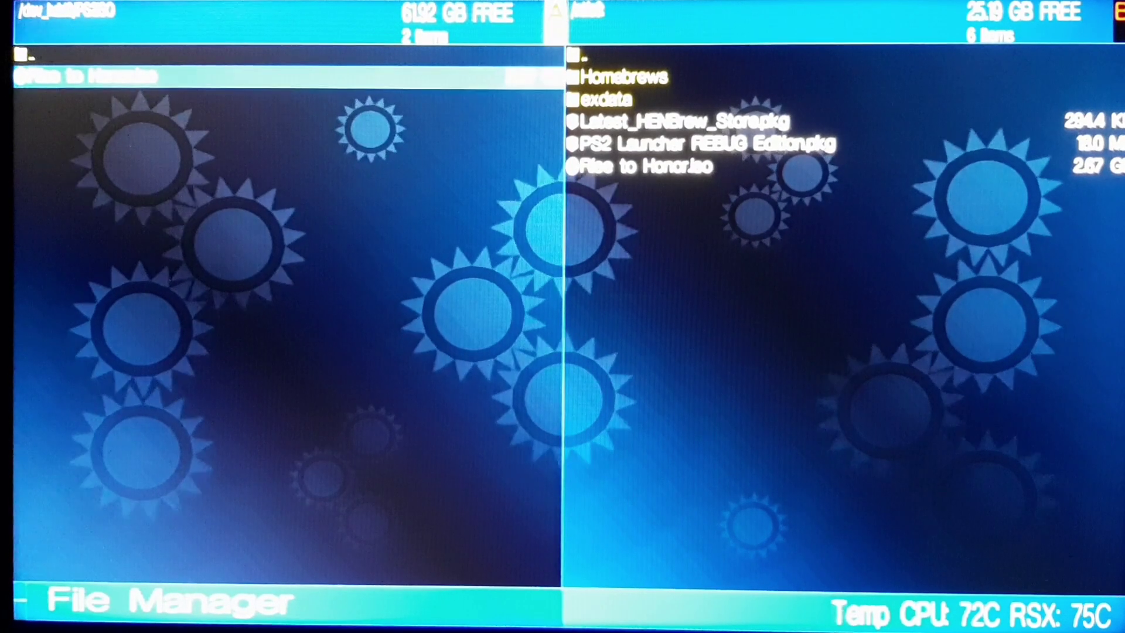
pyautogui.press('Escape')
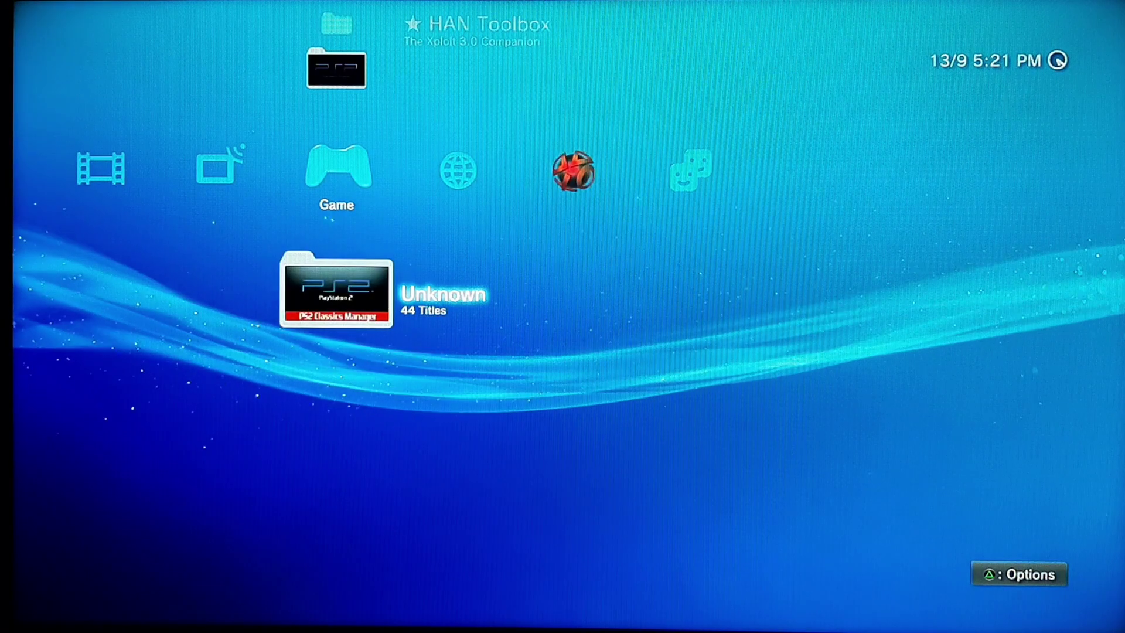
# - Open the PS2 Classics Manager folder and select PS2 Classics Manager
pyautogui.press('Return')
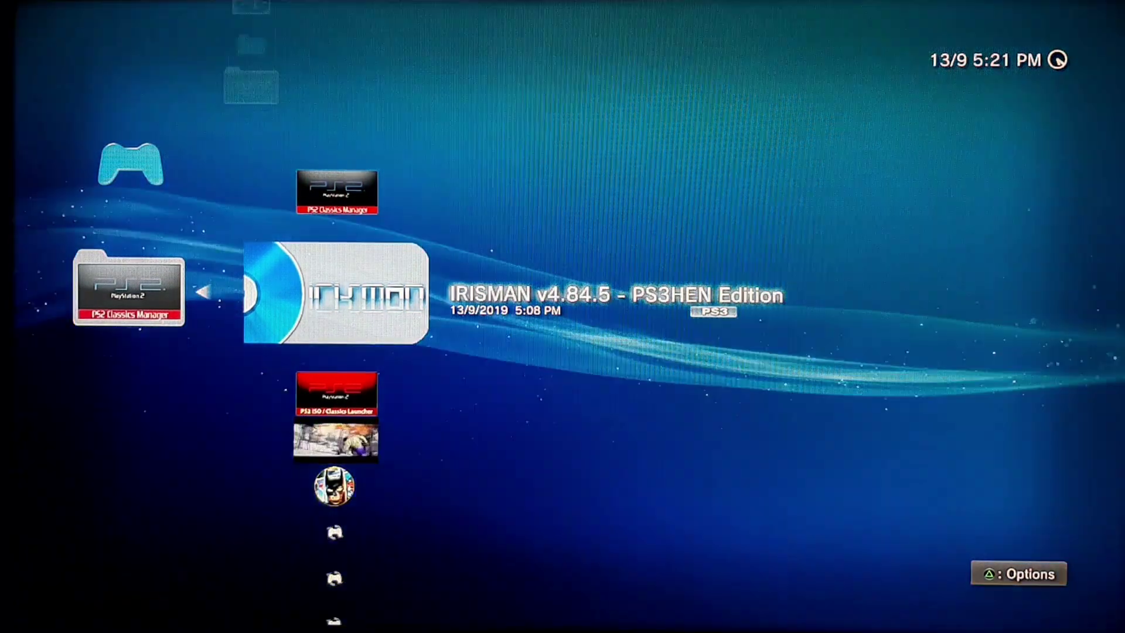
pyautogui.press('Up')
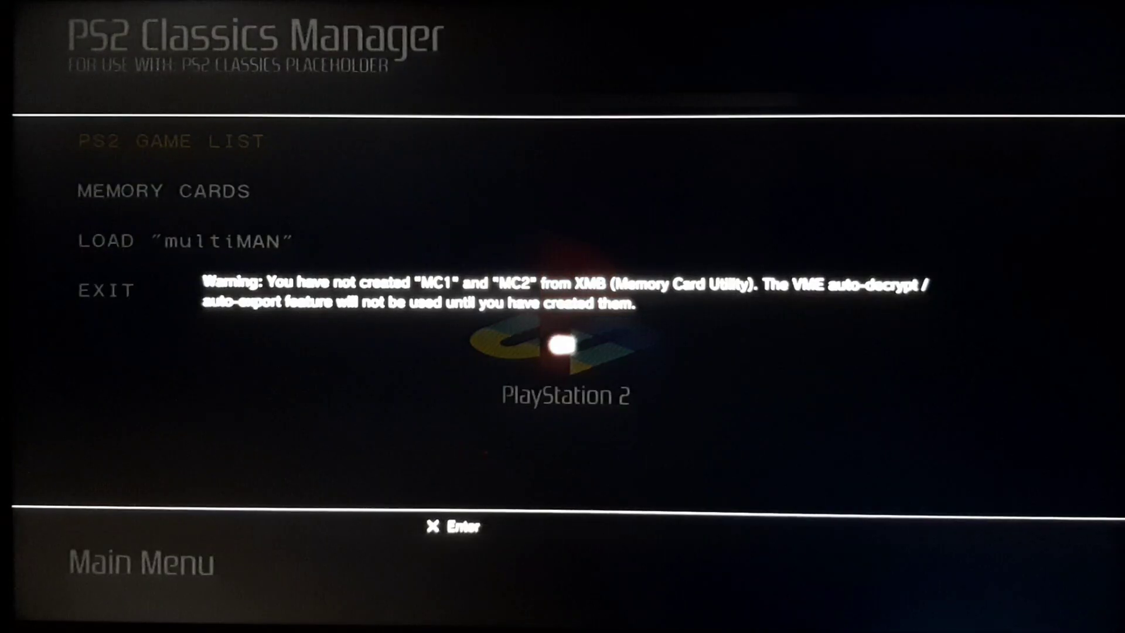
# - Dismiss the MC1/MC2 warning, open the PS2 game list and cycle its filter past External .ENC
pyautogui.press('Return')
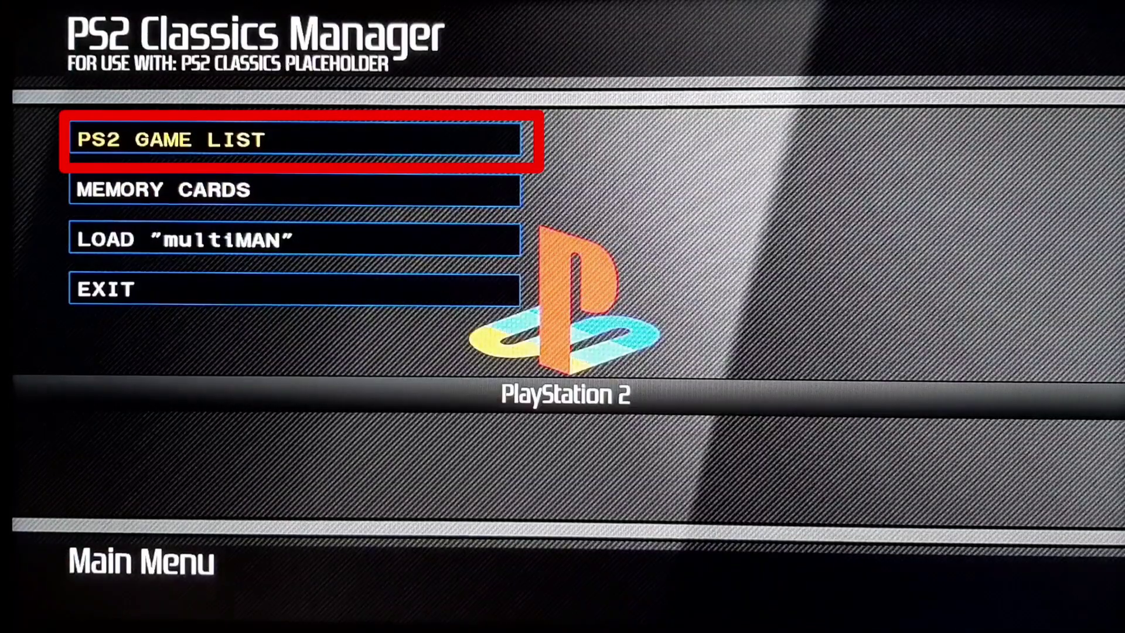
pyautogui.press('Return')
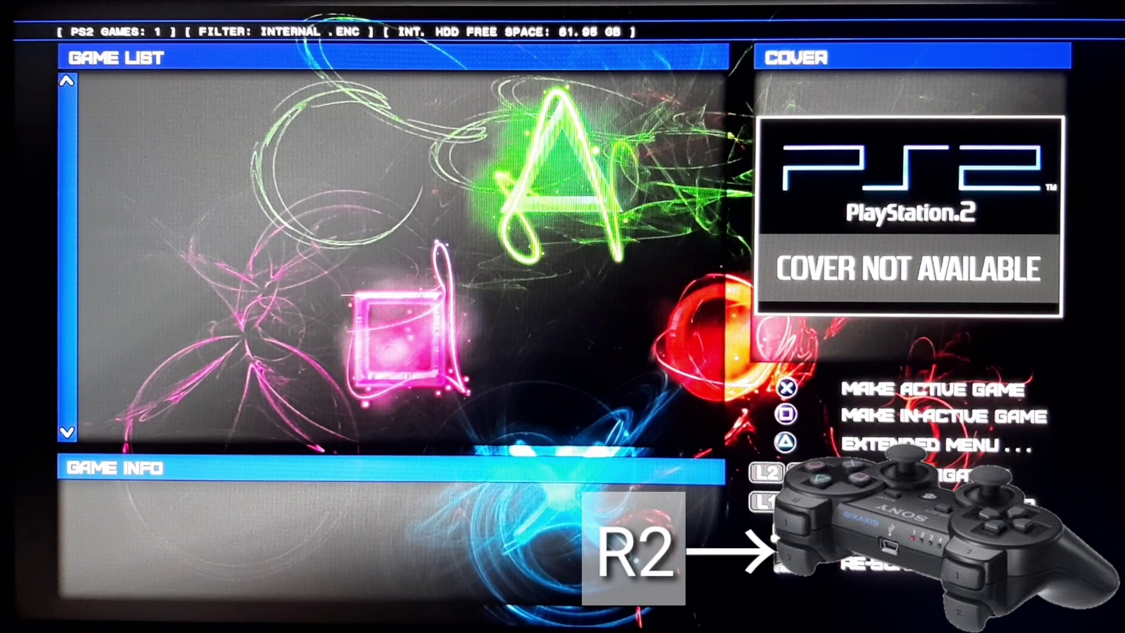
pyautogui.press('pagedown')
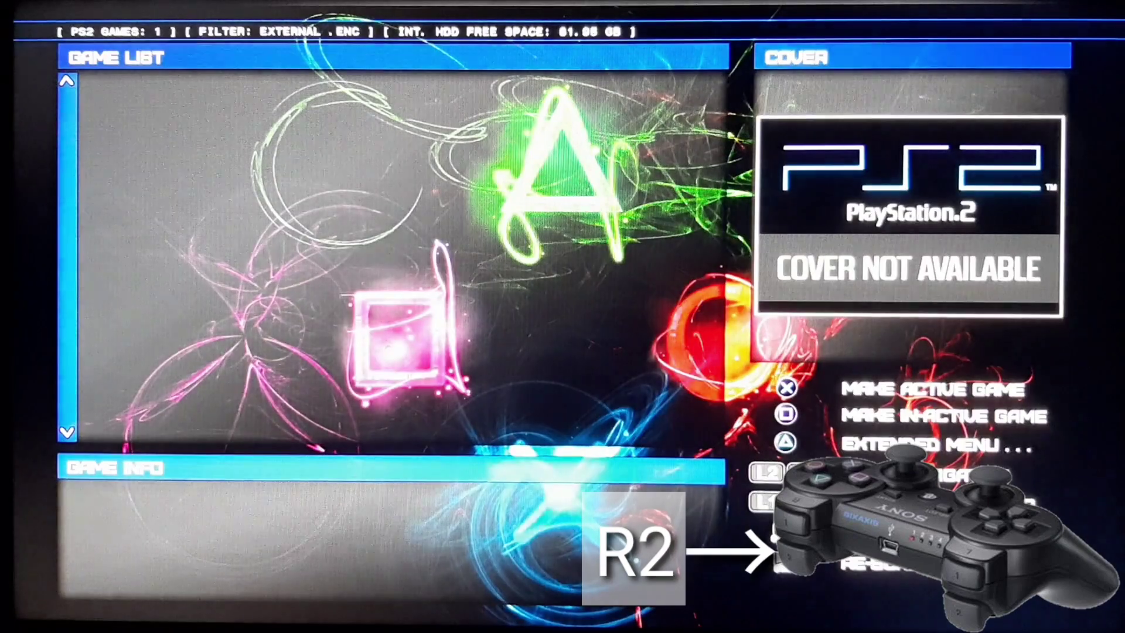
pyautogui.press('pagedown')
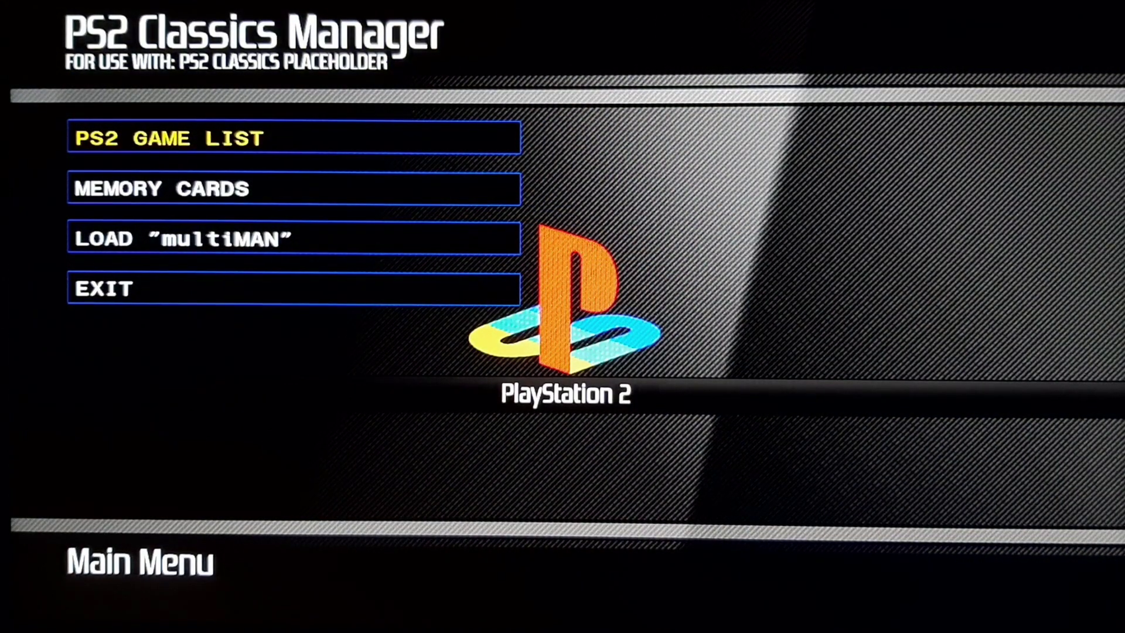
# - Quit PS2 Classics Manager via EXIT and relaunch IRISMAN from the XMB Unknown folder
pyautogui.press('Down')
pyautogui.press('Down')
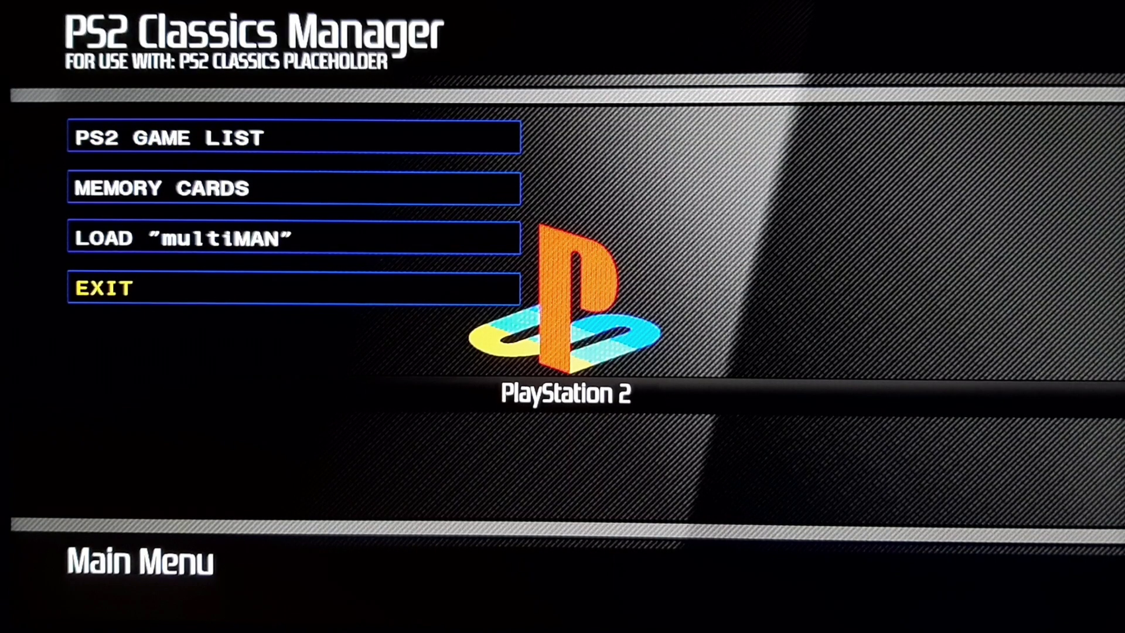
pyautogui.press('Return')
pyautogui.press('Escape')
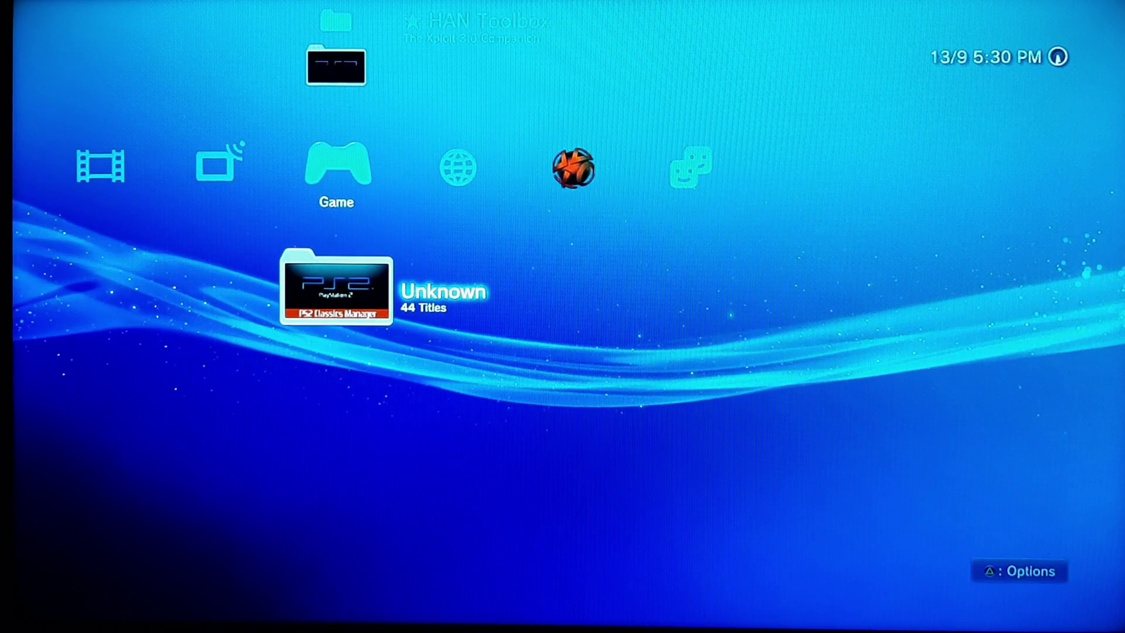
pyautogui.press('Return')
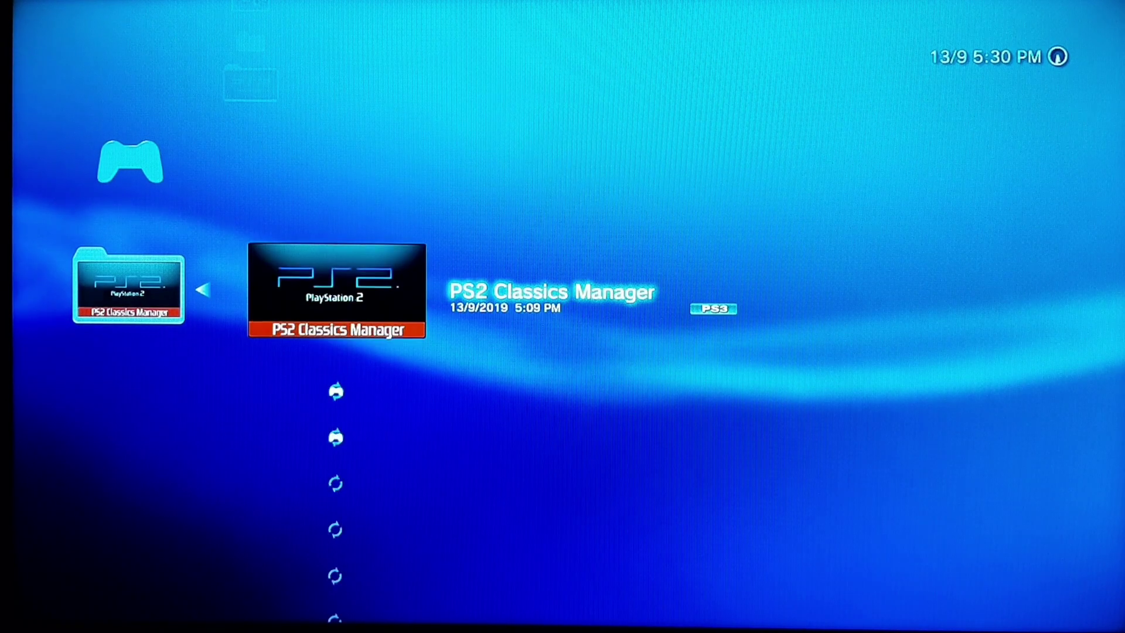
pyautogui.press('Down')
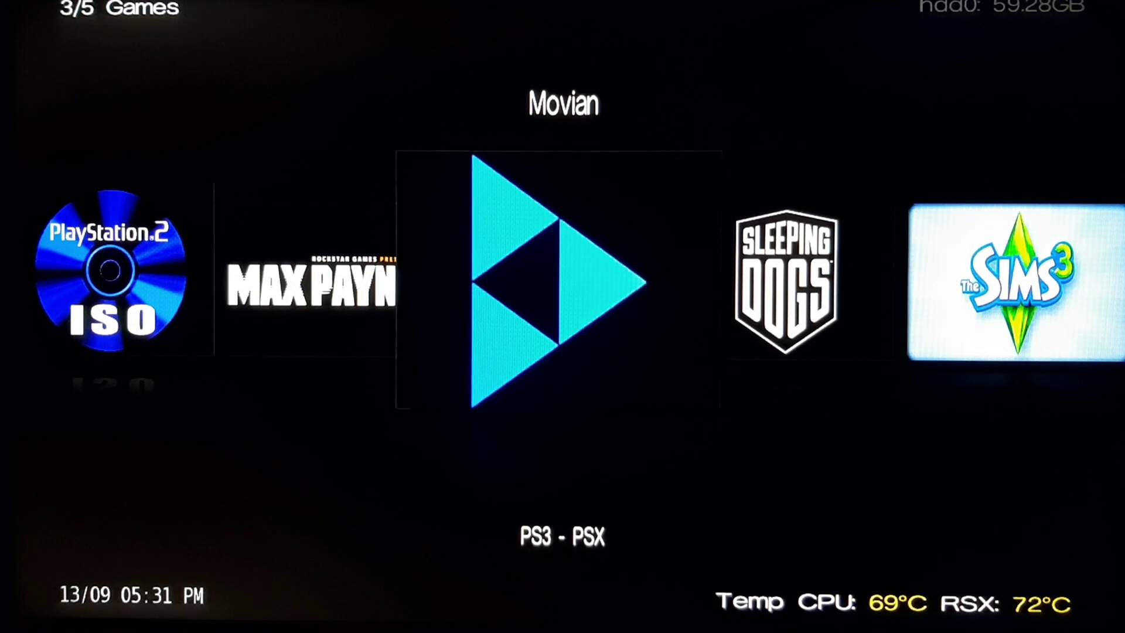
# - In IRISMAN's File Manager, open the Jet Li - Rise to Honor folder and start renaming ISO.BIN.ENC
pyautogui.press('Return')
pyautogui.press('Return')
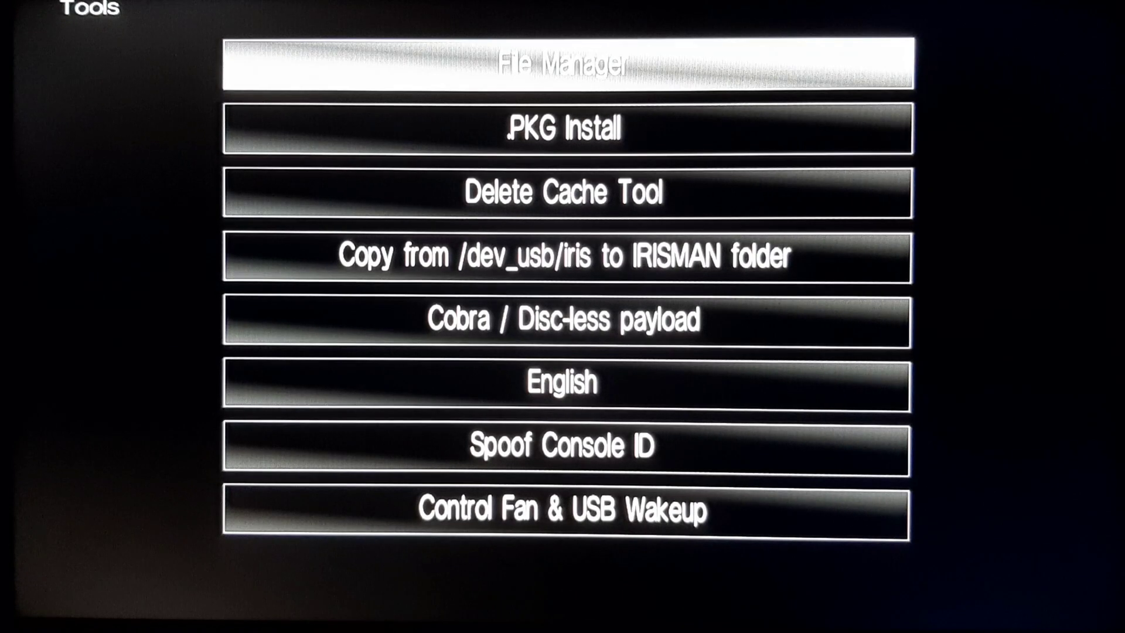
pyautogui.press('Return')
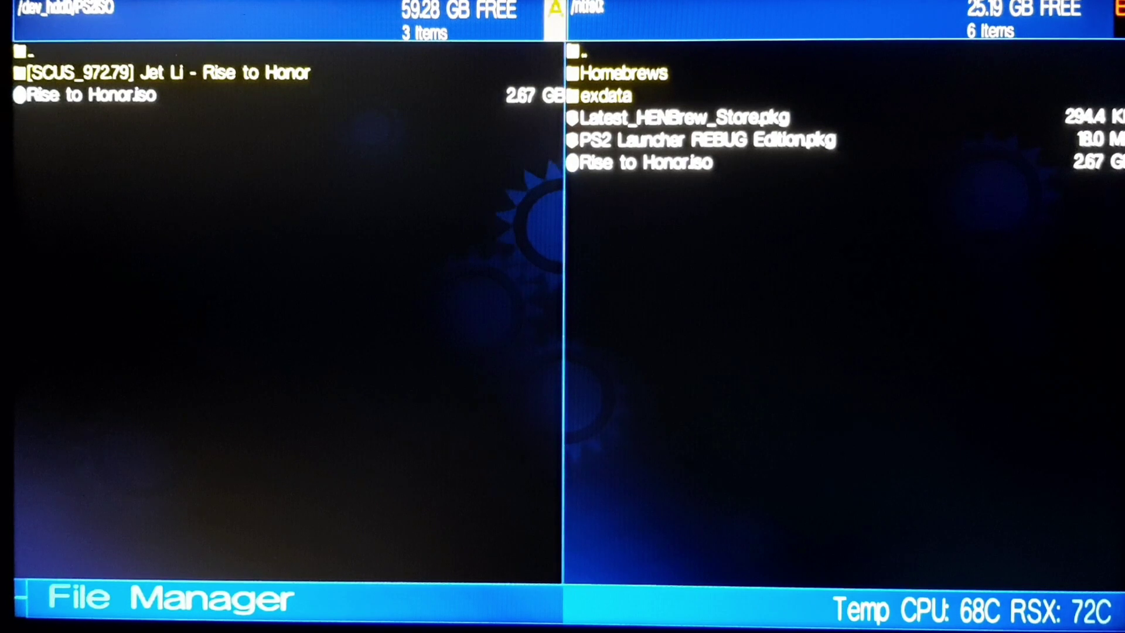
pyautogui.press('Return')
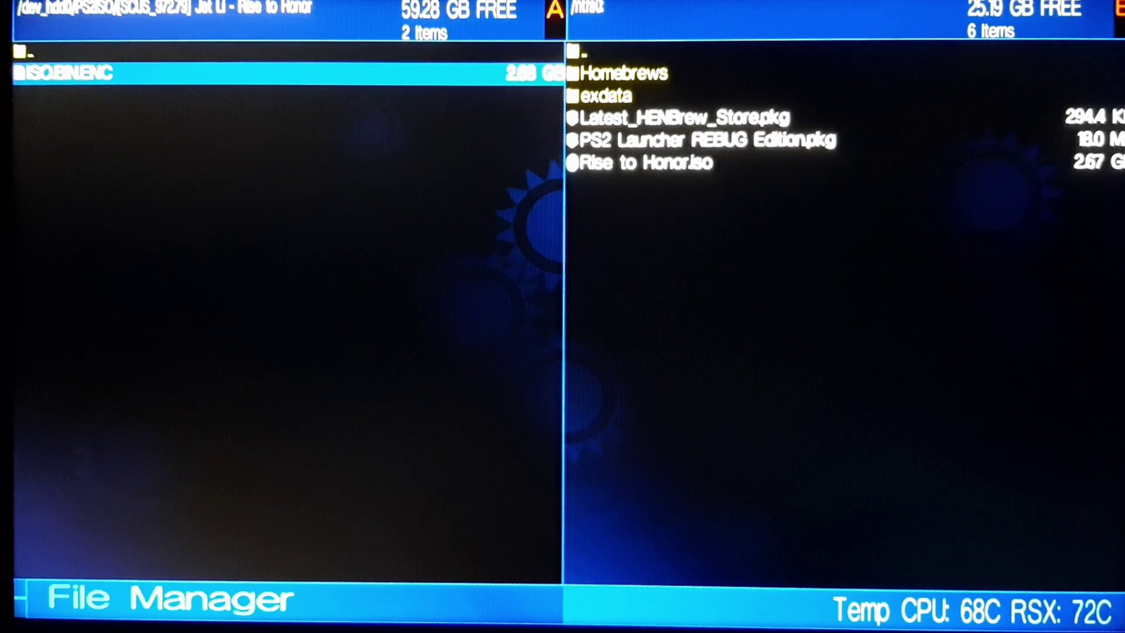
pyautogui.press('Return')
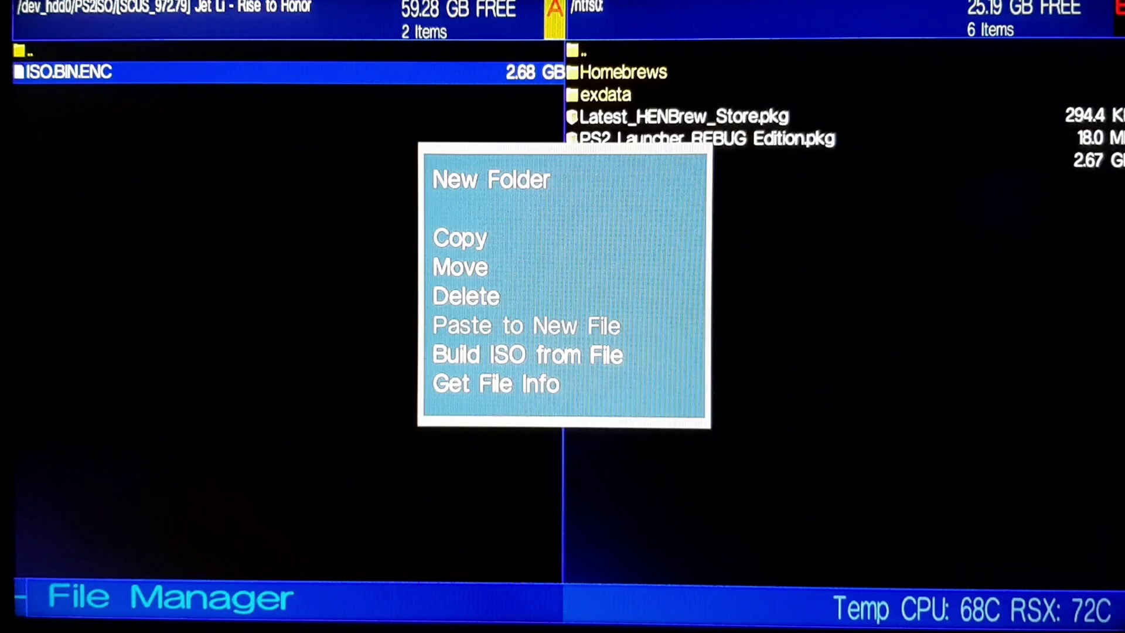
pyautogui.press('Return')
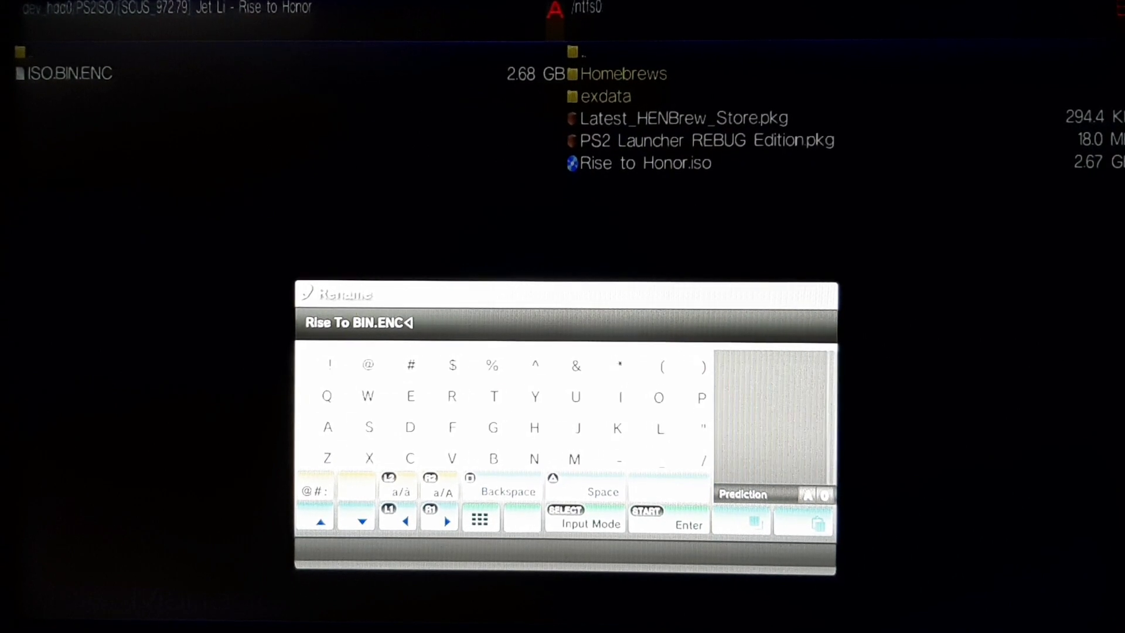
pyautogui.write('Honor.')
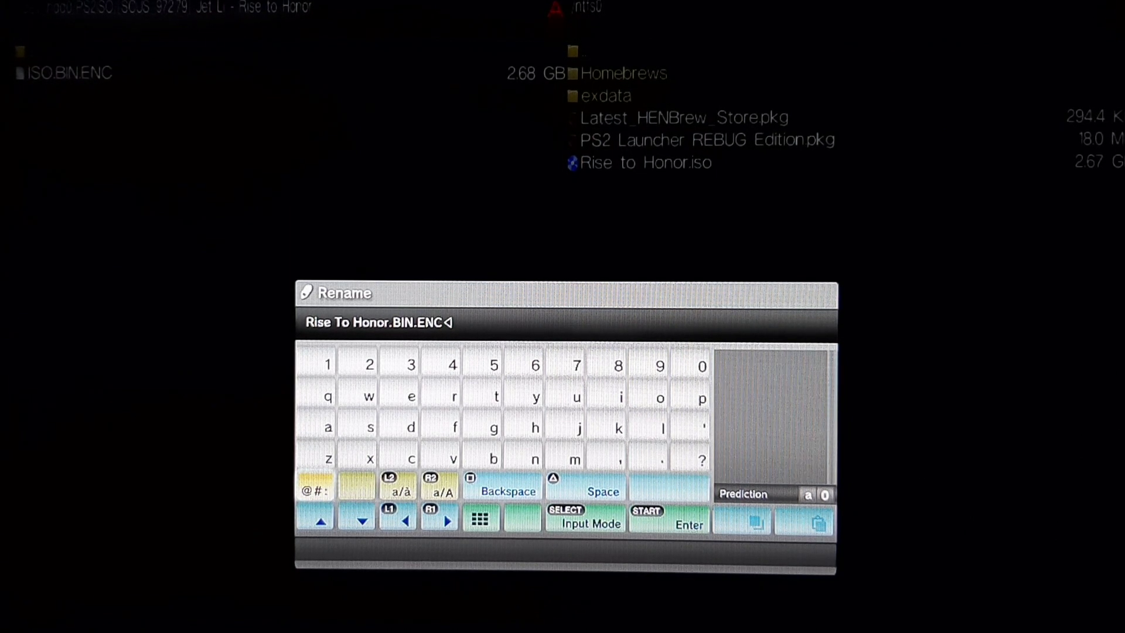
# - Confirm the new file name Rise To Honor.BIN.ENC
pyautogui.press('Return')
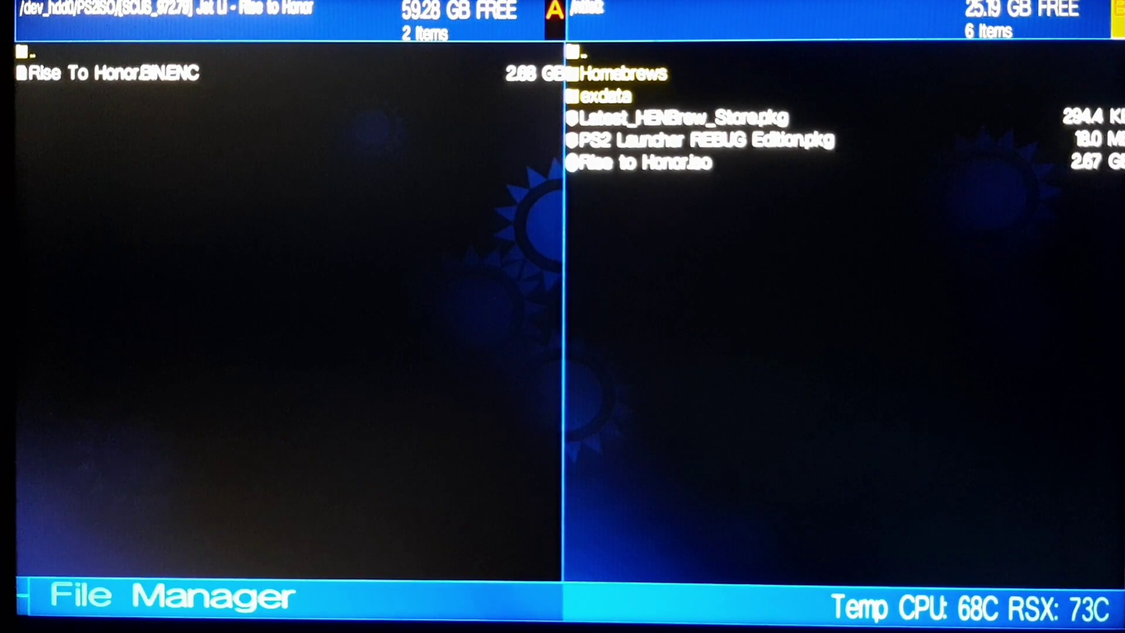
# - Move Rise To Honor.BIN.ENC from the game folder into /dev_hdd0/PS2ISO
pyautogui.press('BackSpace')
pyautogui.press('Down')
pyautogui.press('Up')
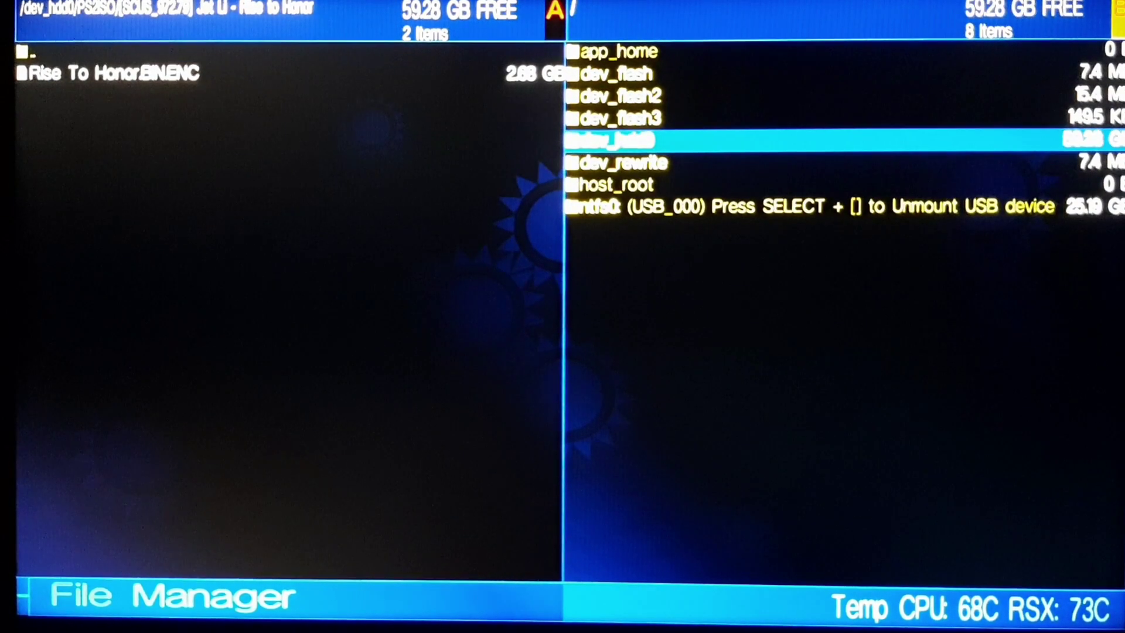
pyautogui.press('Return')
pyautogui.press('Down')
pyautogui.press('Down')
pyautogui.press('Down')
pyautogui.press('Return')
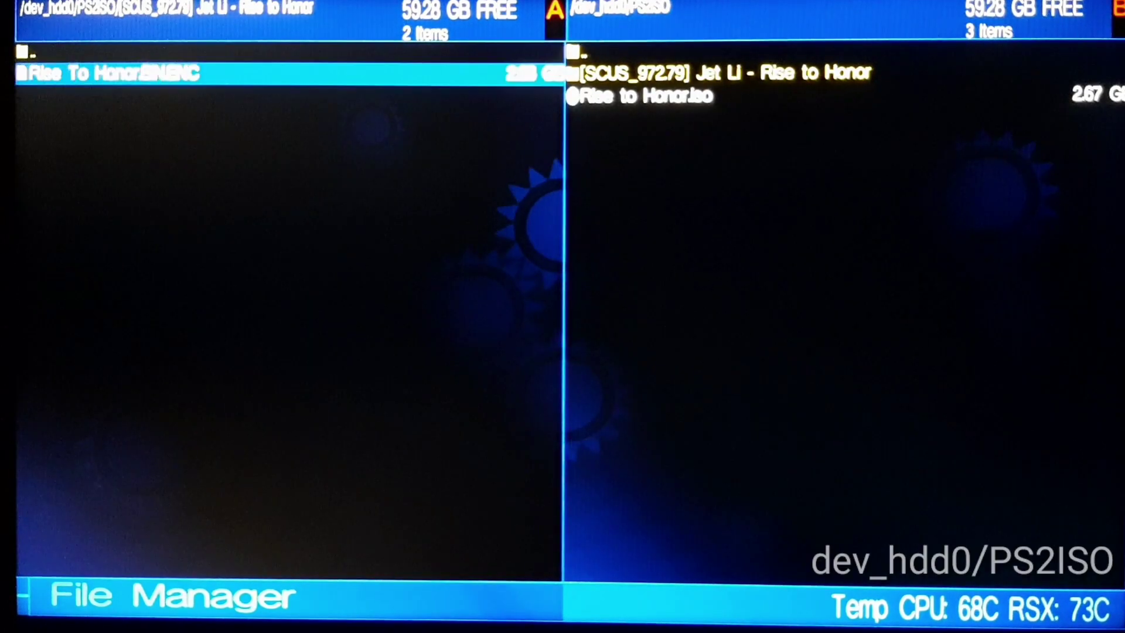
pyautogui.press('Insert')
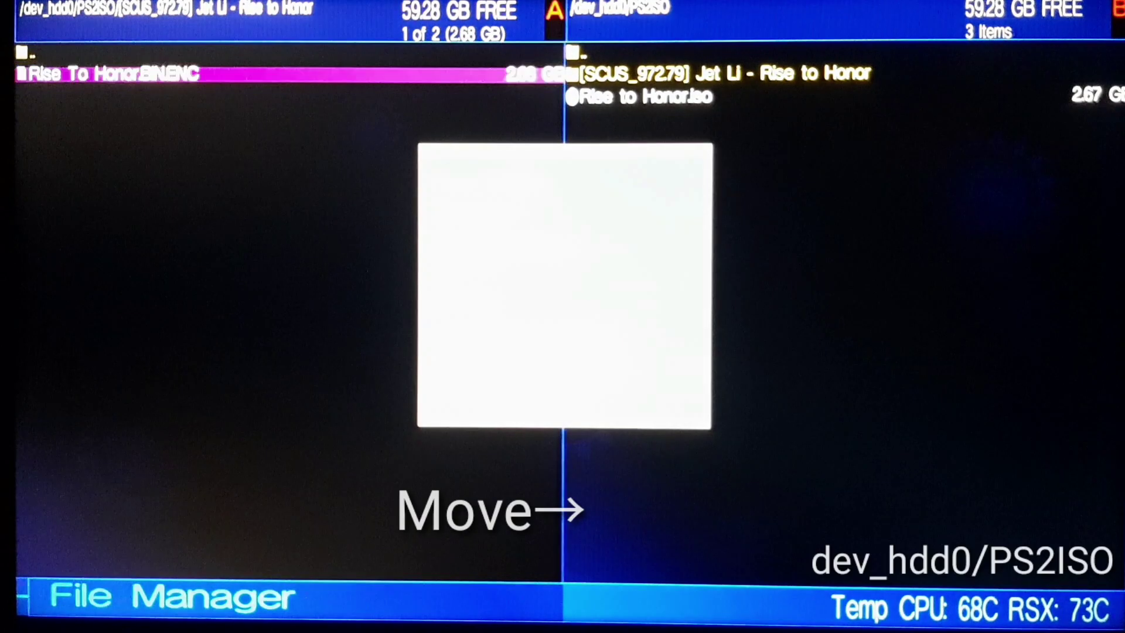
pyautogui.press('Return')
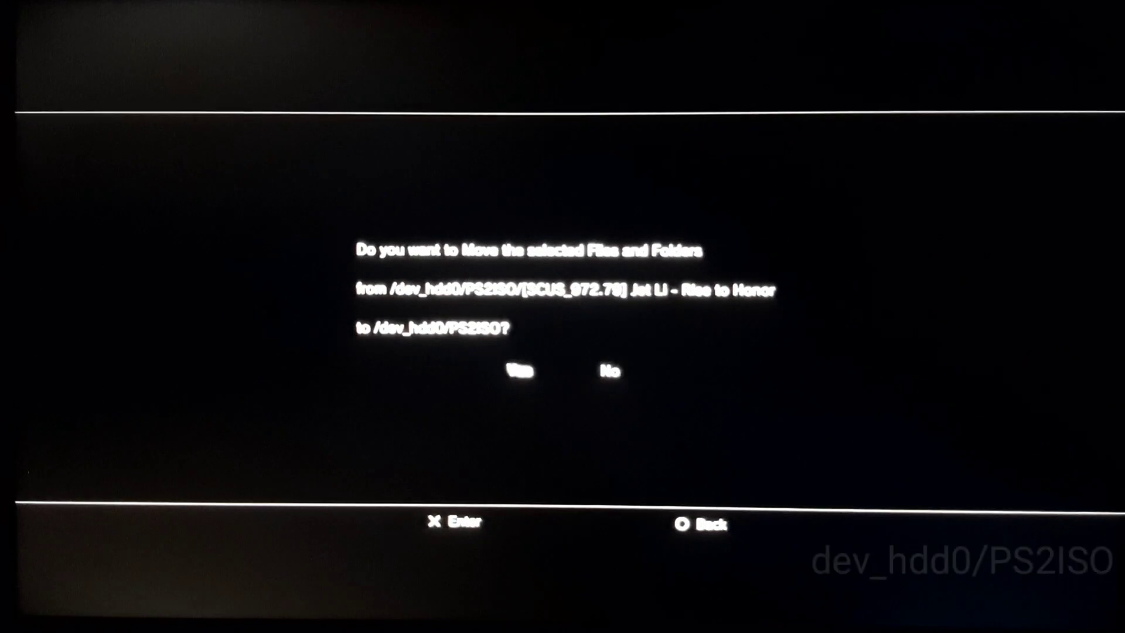
pyautogui.press('Return')
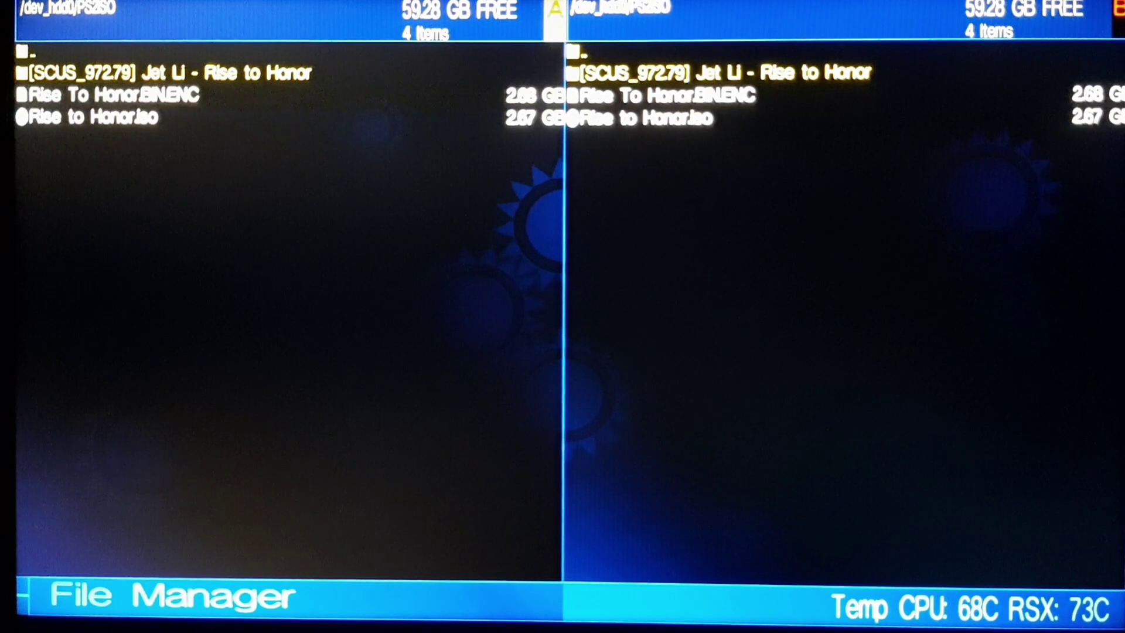
# - Delete Rise to Honor.iso and the Jet Li - Rise to Honor folder
pyautogui.press('Down')
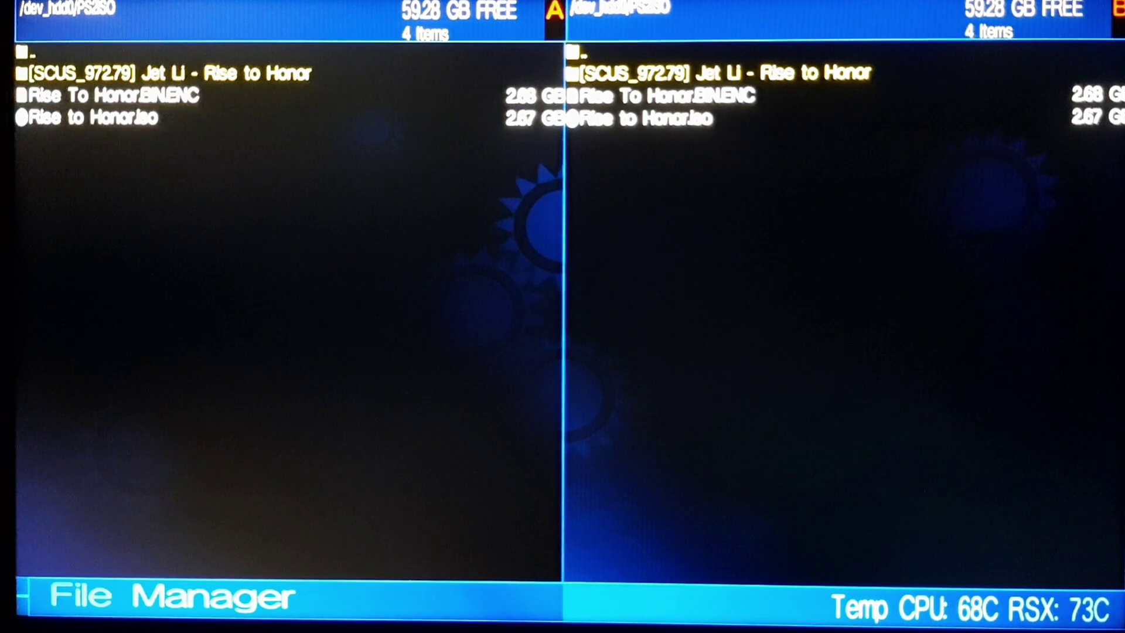
pyautogui.press('Return')
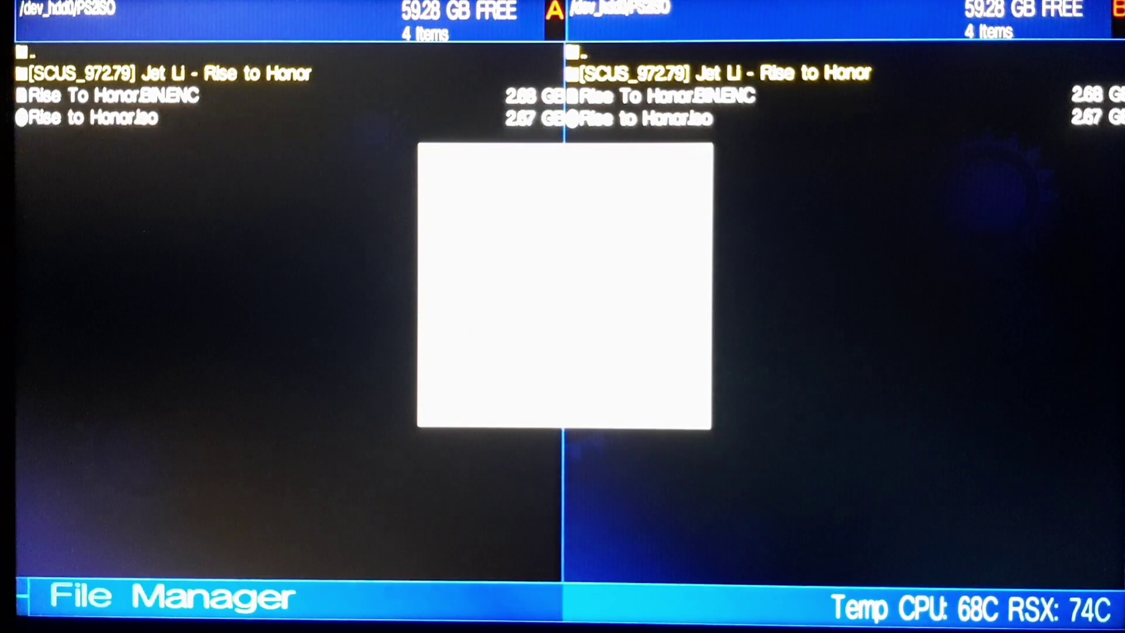
pyautogui.press('Return')
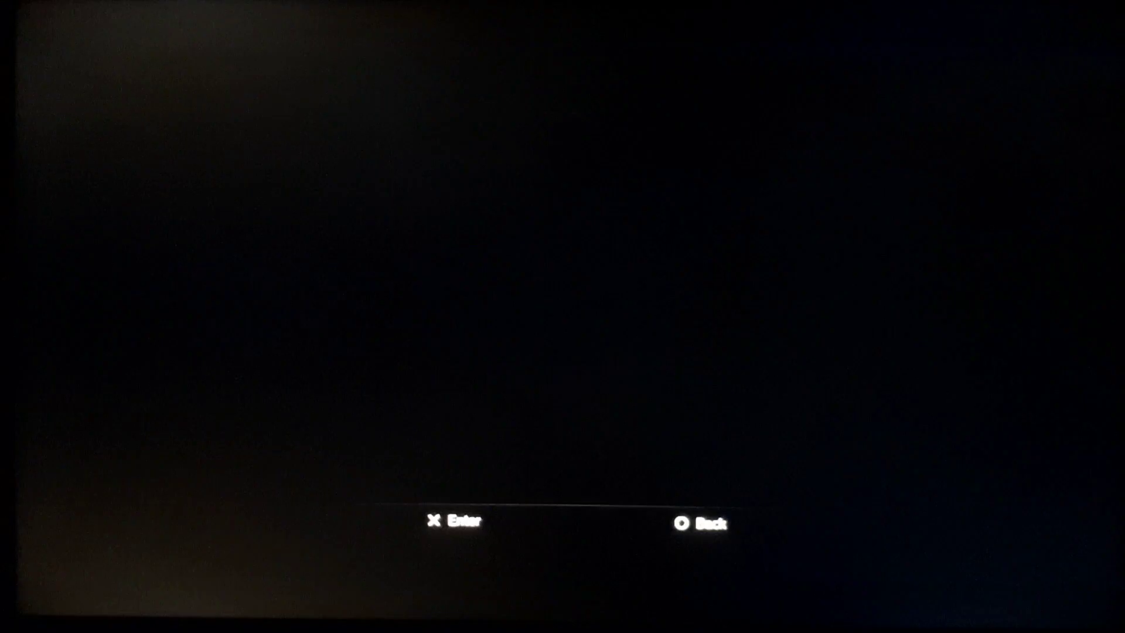
pyautogui.press('Return')
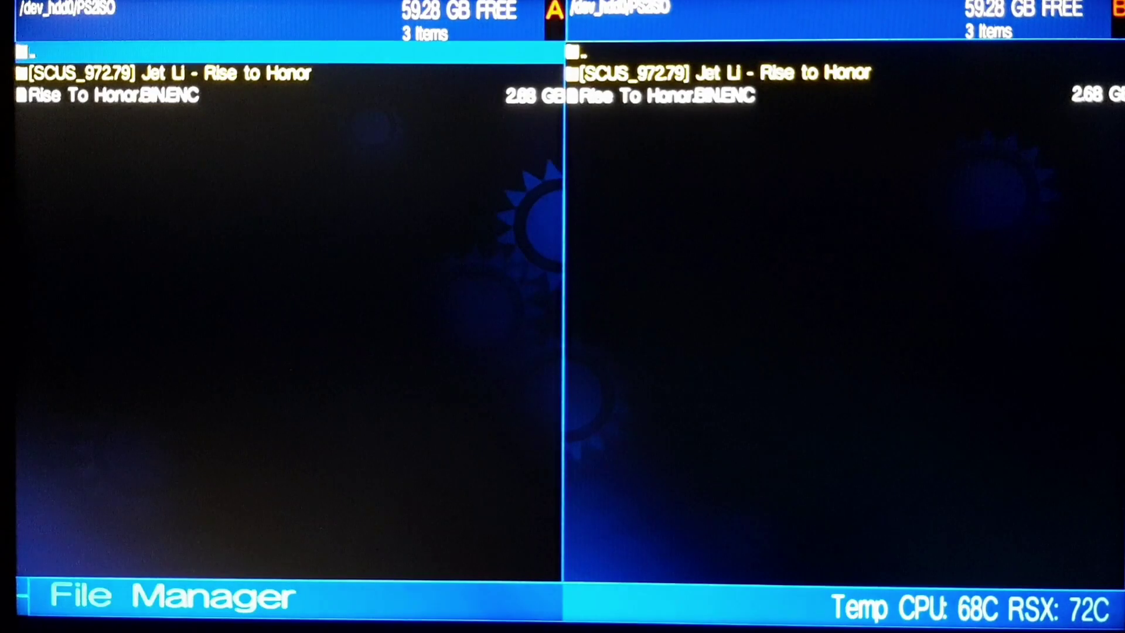
pyautogui.press('Return')
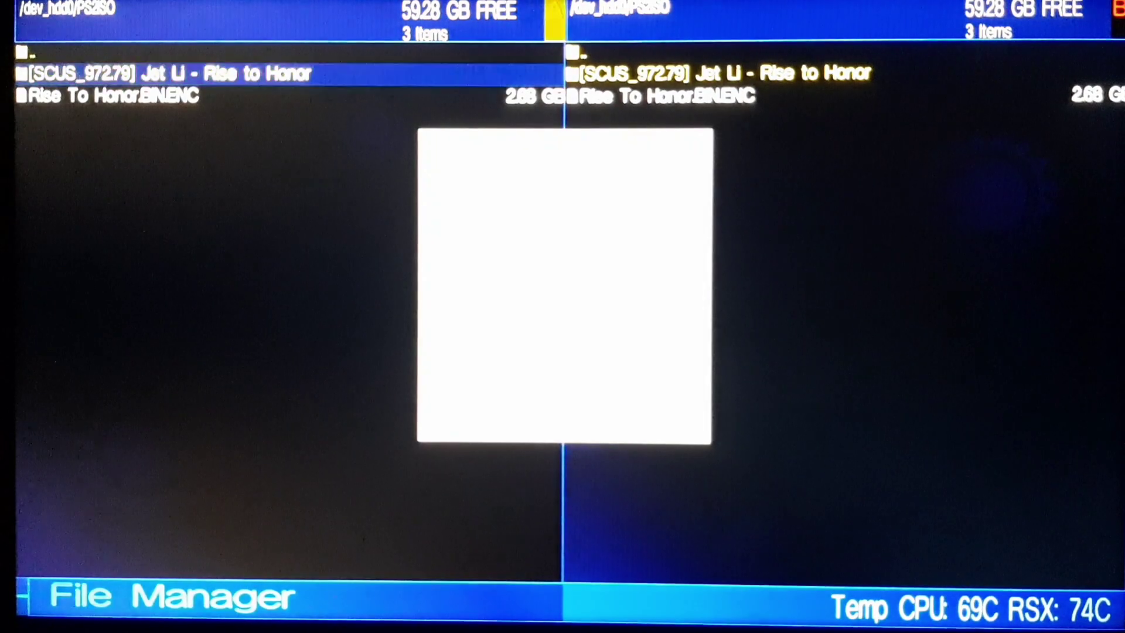
pyautogui.press('Return')
pyautogui.press('Left')
pyautogui.press('Return')
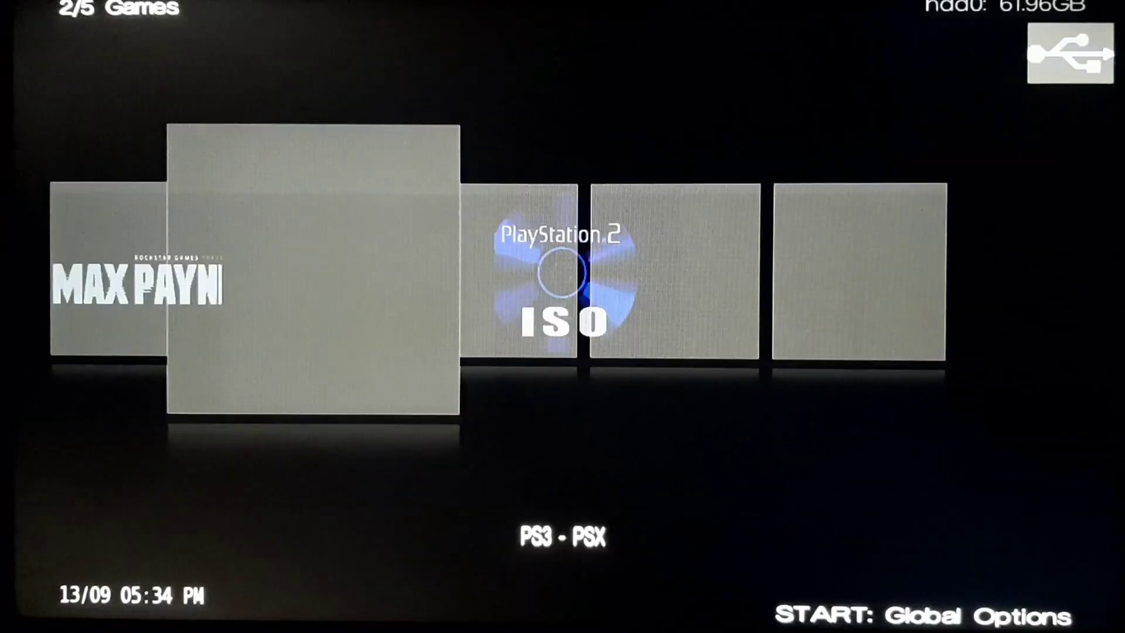
# - Quit IRISMAN and return to the XMB Game column
pyautogui.press('Escape')
pyautogui.press('Left')
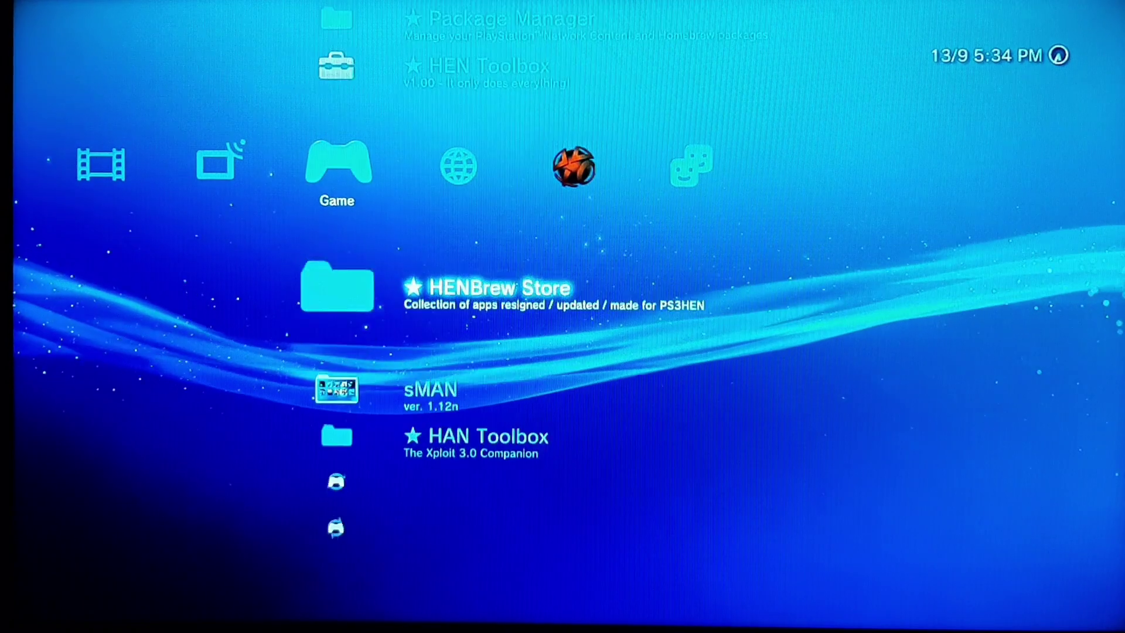
# - In Memory Card Utility, start a new Internal Memory Card (PS2)
pyautogui.press('Up')
pyautogui.press('Up')
pyautogui.press('Up')
pyautogui.press('Up')
pyautogui.press('Up')
pyautogui.press('Up')
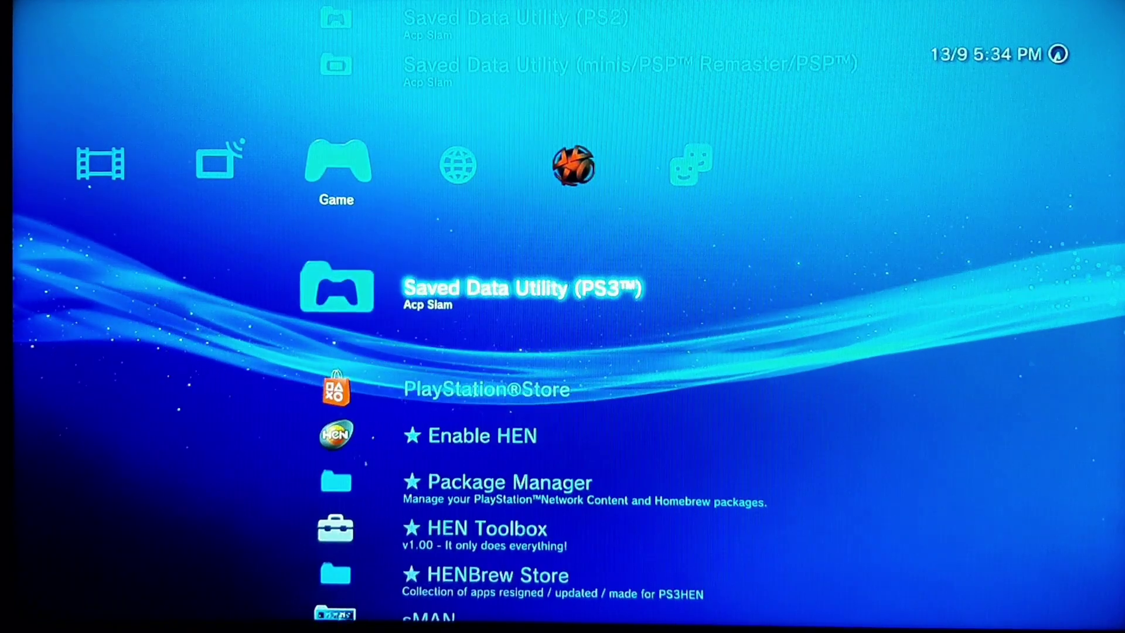
pyautogui.press('Up')
pyautogui.press('Up')
pyautogui.press('Up')
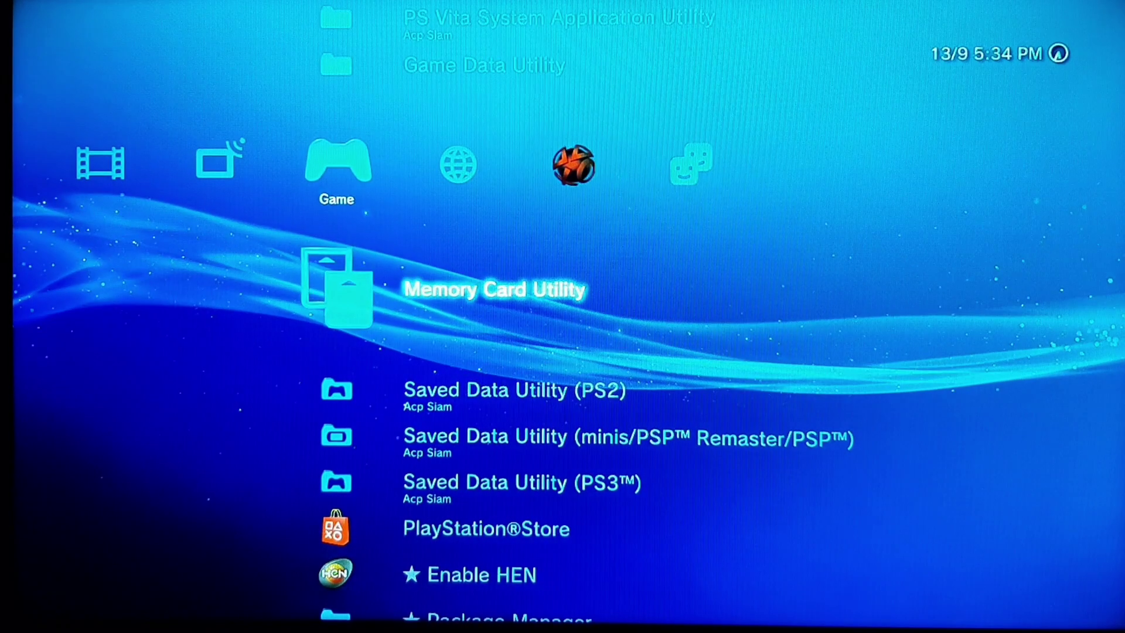
pyautogui.press('Return')
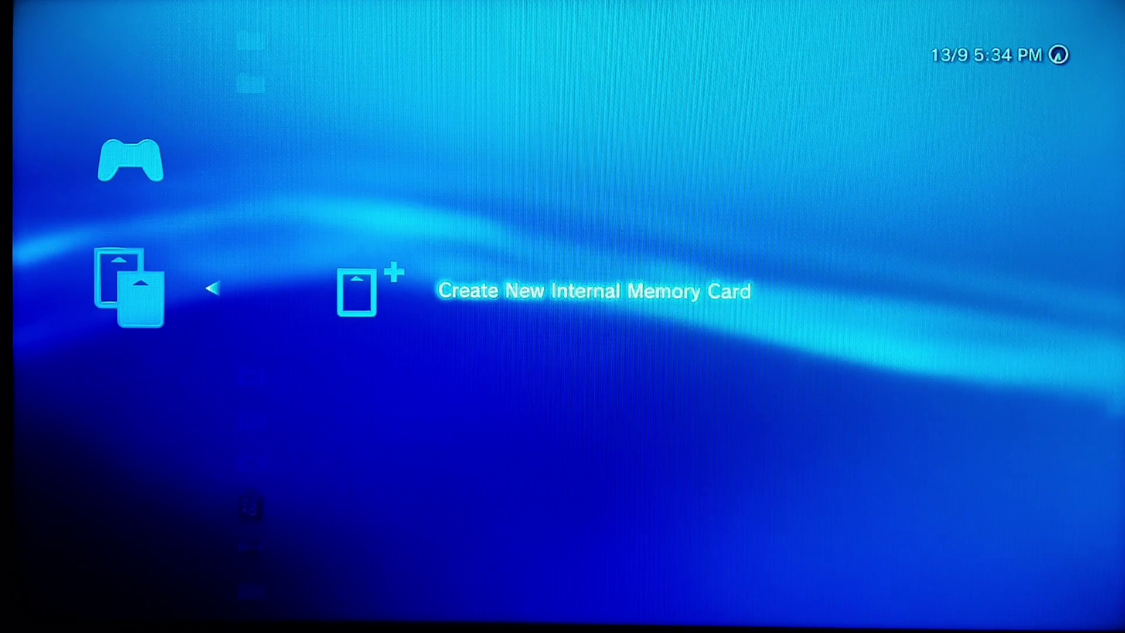
pyautogui.press('Return')
pyautogui.press('Down')
pyautogui.press('Up')
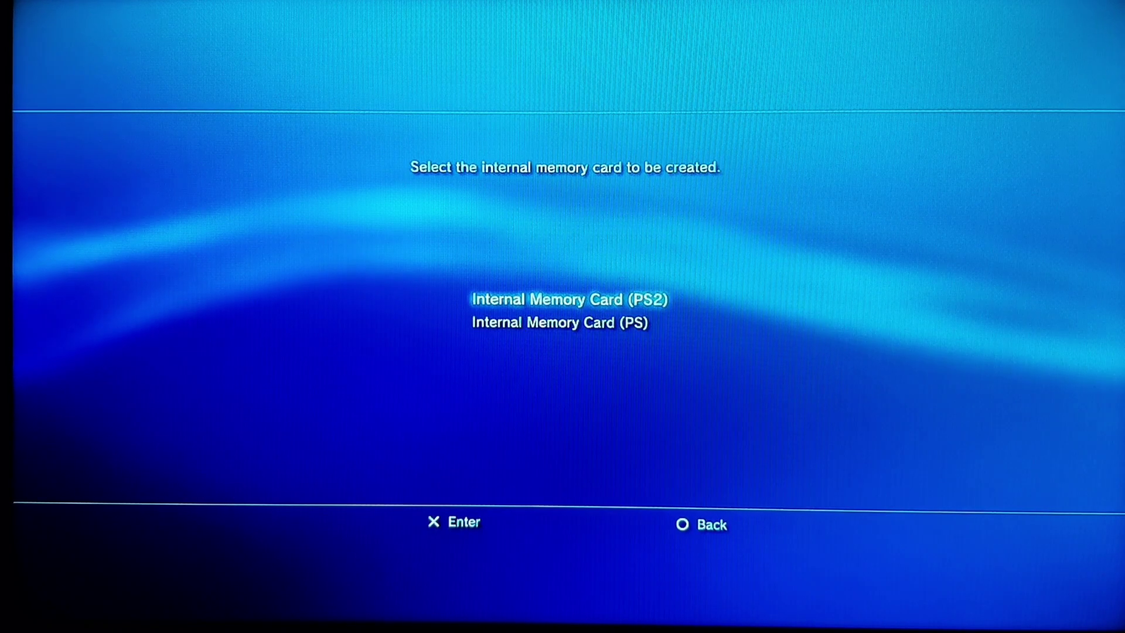
pyautogui.press('Return')
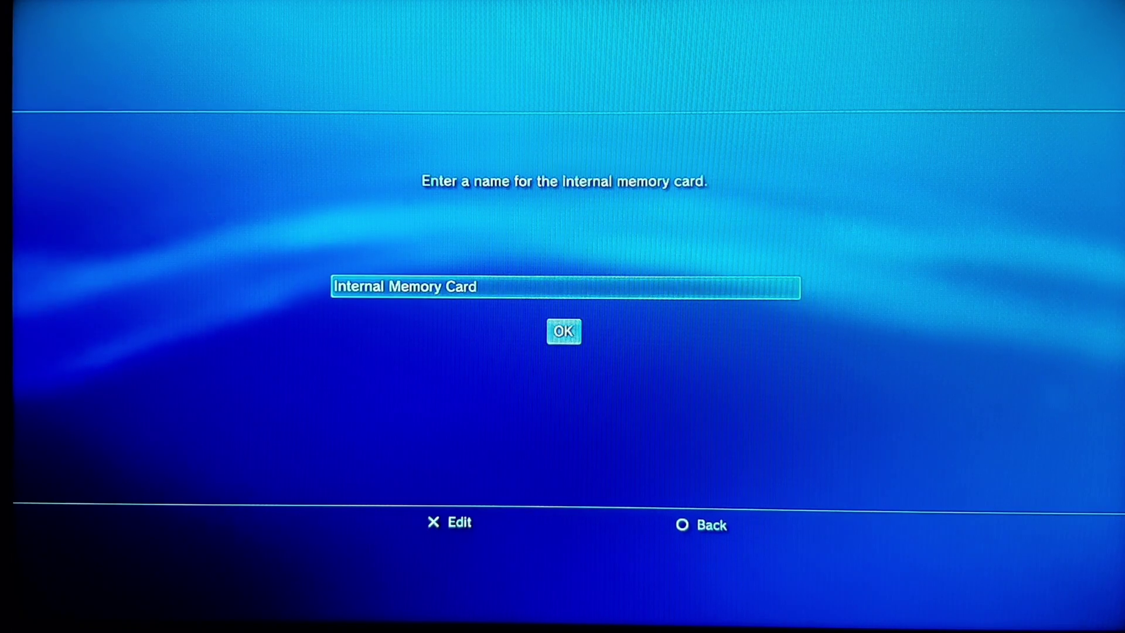
# - Replace the default card name with PS2 and confirm creation
pyautogui.press('Return')
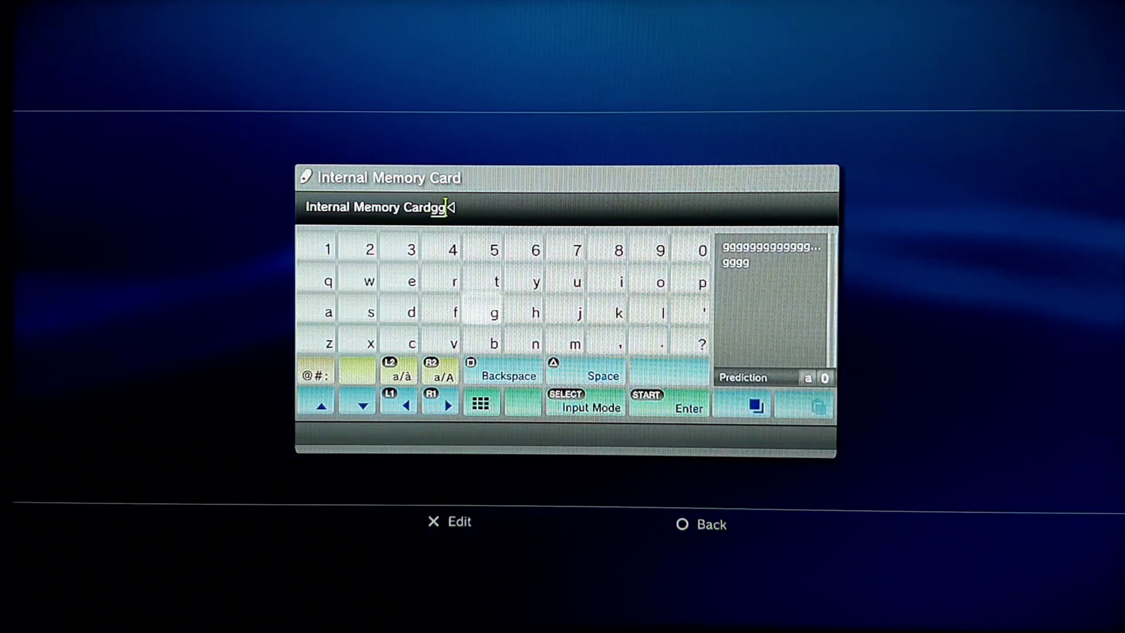
pyautogui.press('BackSpace')
pyautogui.press('BackSpace')
pyautogui.press('BackSpace')
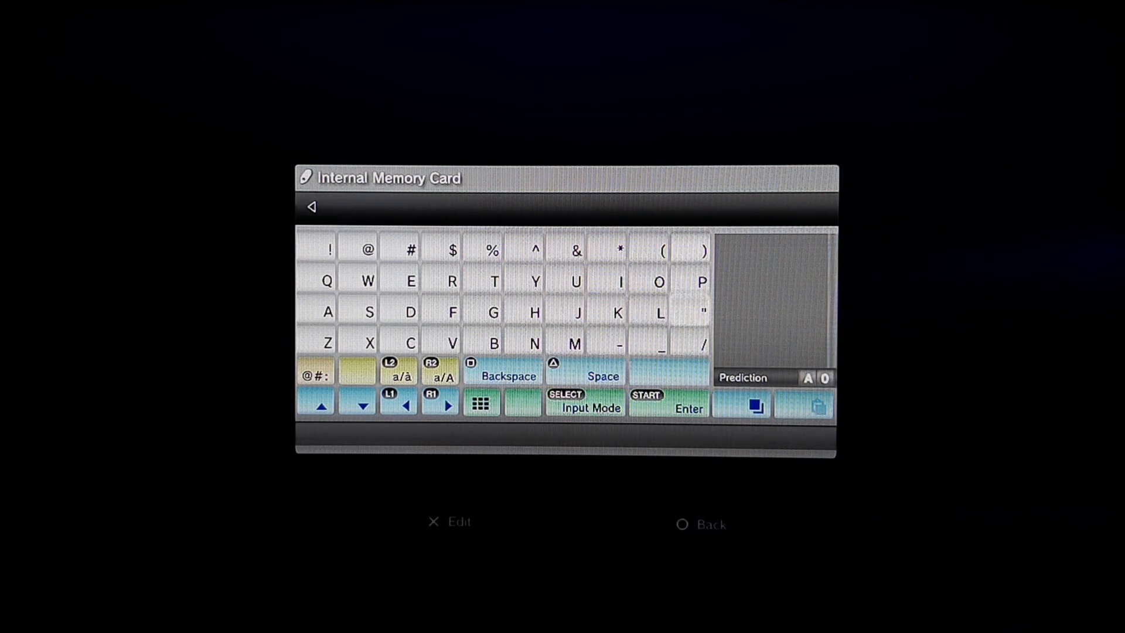
pyautogui.press('BackSpace')
pyautogui.press('Right')
pyautogui.press('Return')
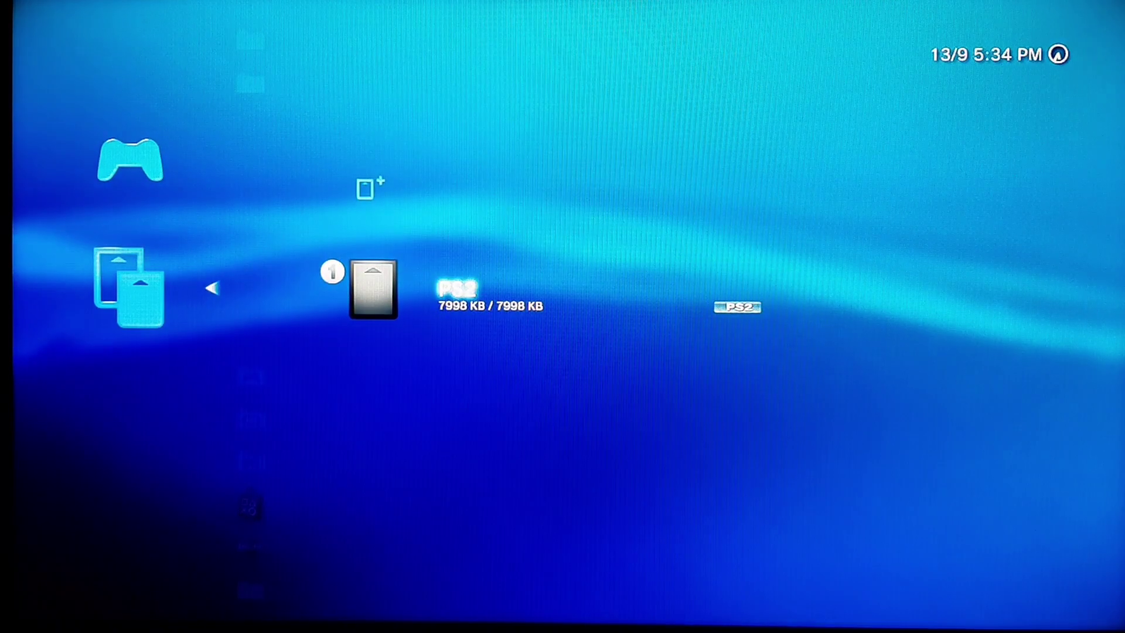
# - Assign the PS2 memory card to slot 2 and back out to the Game column
pyautogui.press('Menu')
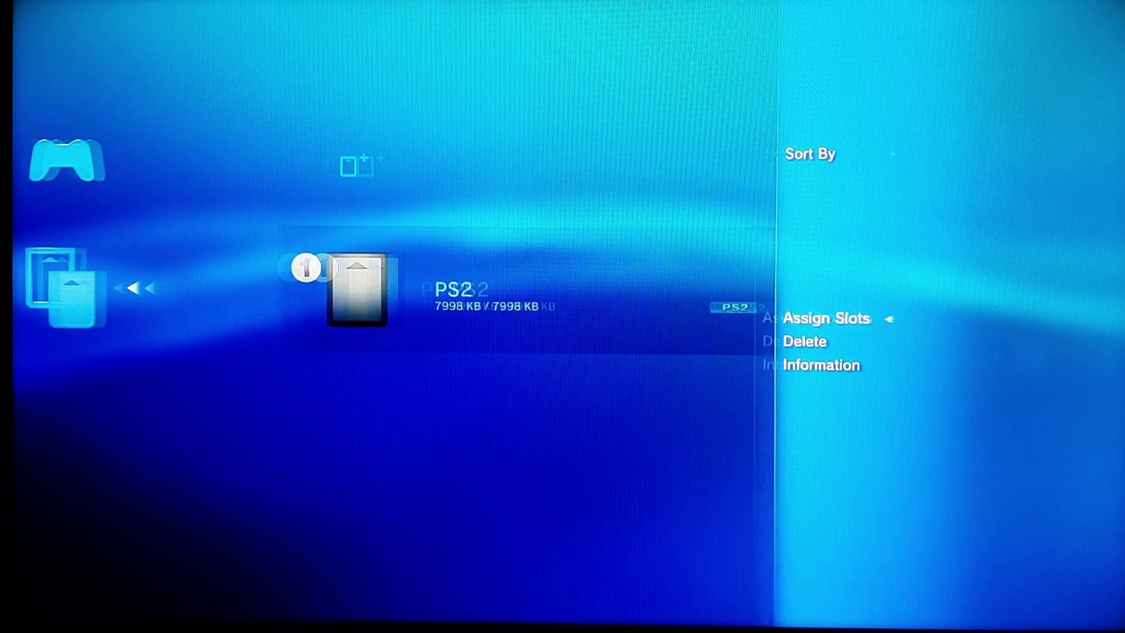
pyautogui.press('Return')
pyautogui.press('Down')
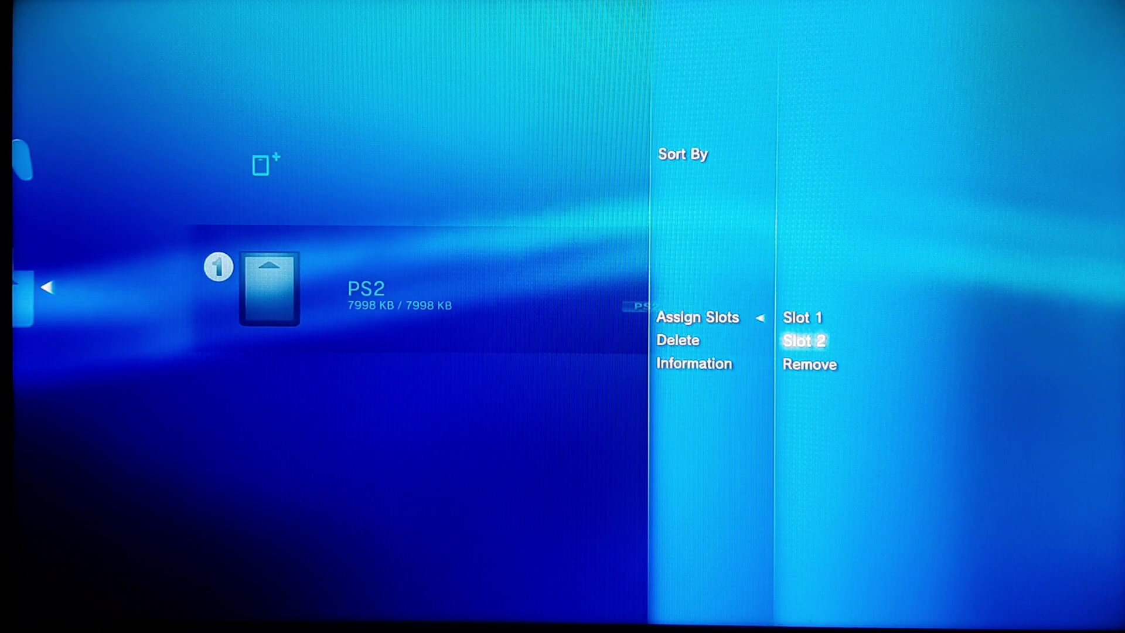
pyautogui.press('Up')
pyautogui.press('Down')
pyautogui.press('Return')
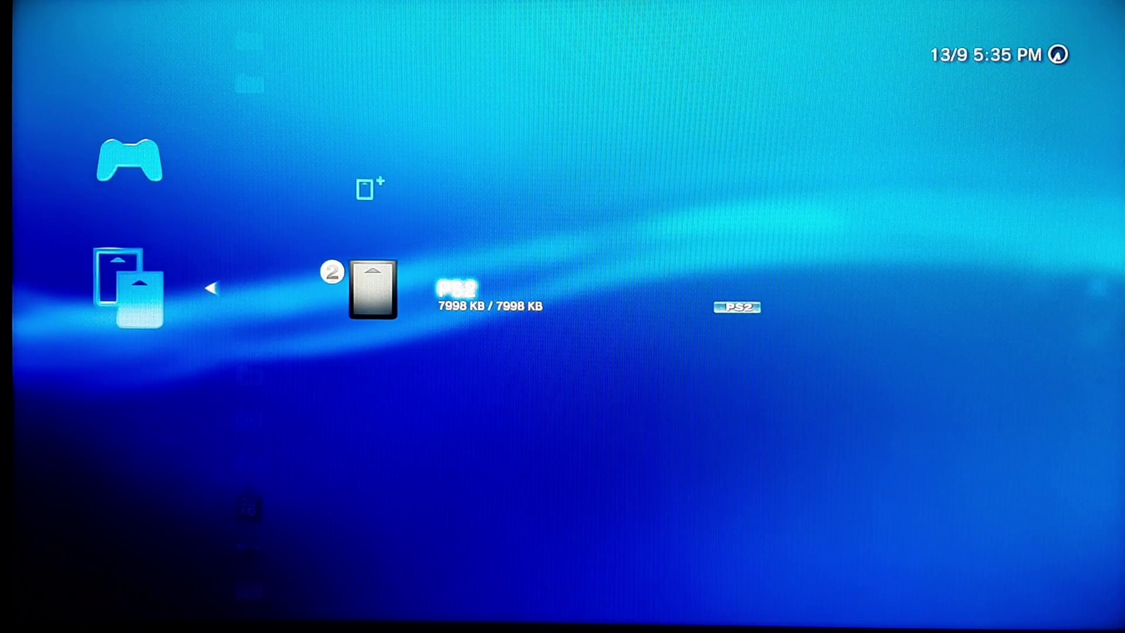
pyautogui.press('Escape')
pyautogui.press('Down')
pyautogui.press('Down')
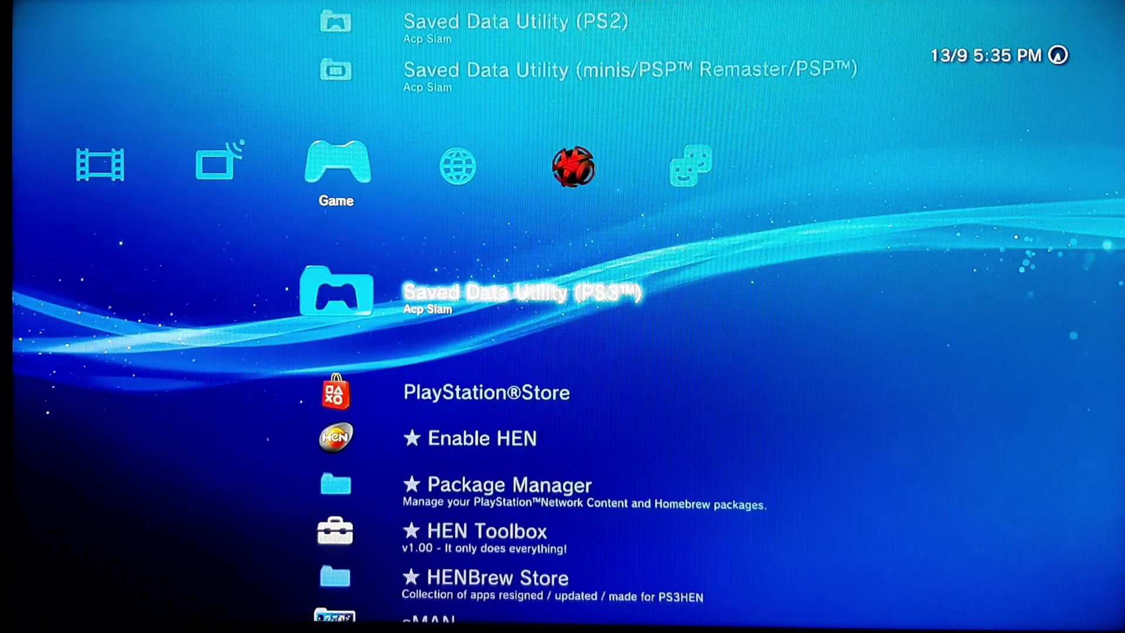
pyautogui.press('Down')
pyautogui.press('Down')
pyautogui.press('Down')
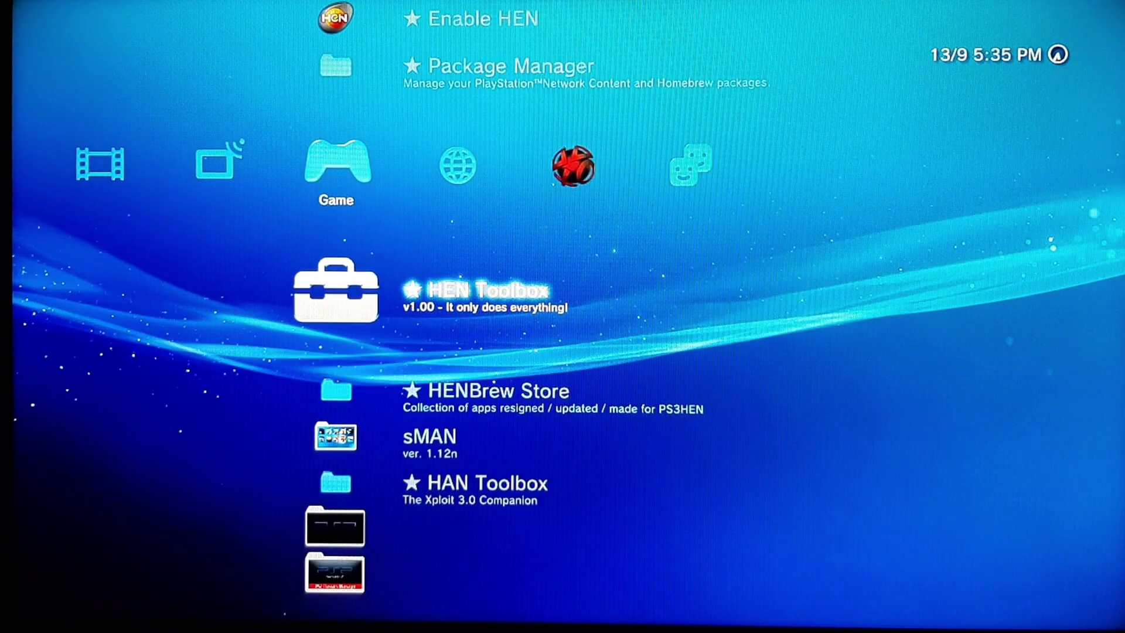
# - Run Refresh My Games from HEN Toolbox's webMAN Mod Settings
pyautogui.press('Return')
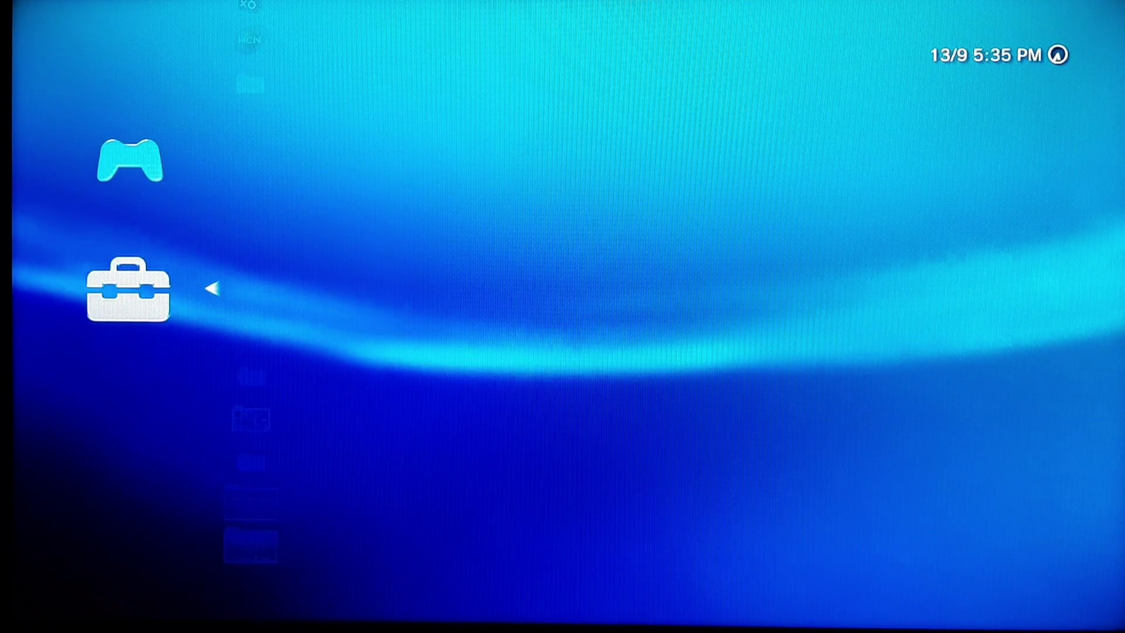
pyautogui.press('Down')
pyautogui.press('Down')
pyautogui.press('Down')
pyautogui.press('Down')
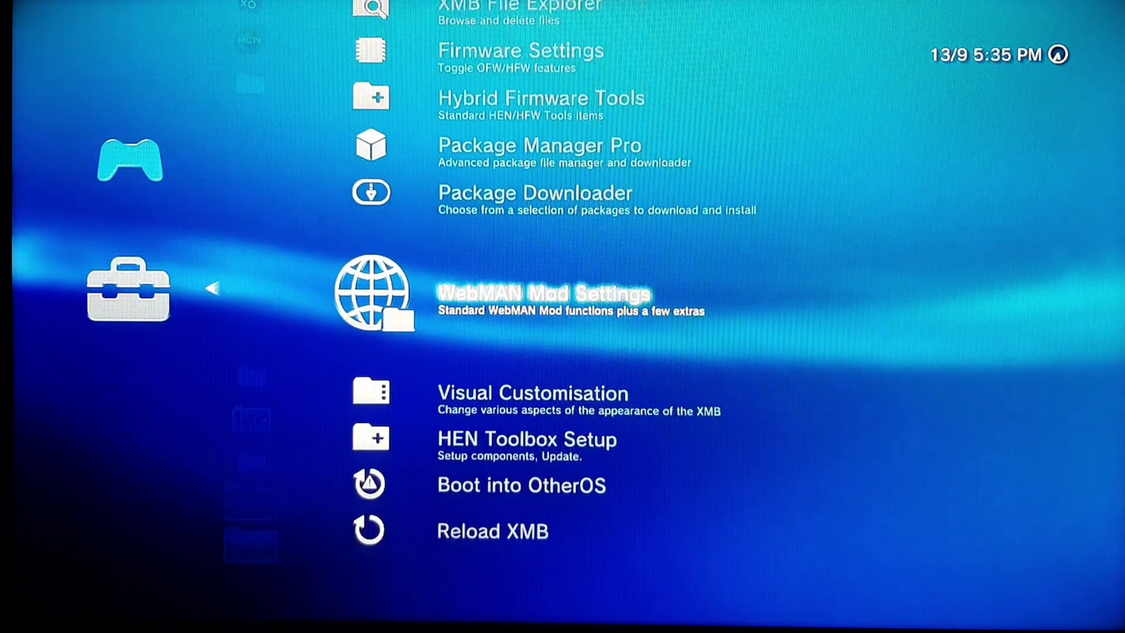
pyautogui.press('Return')
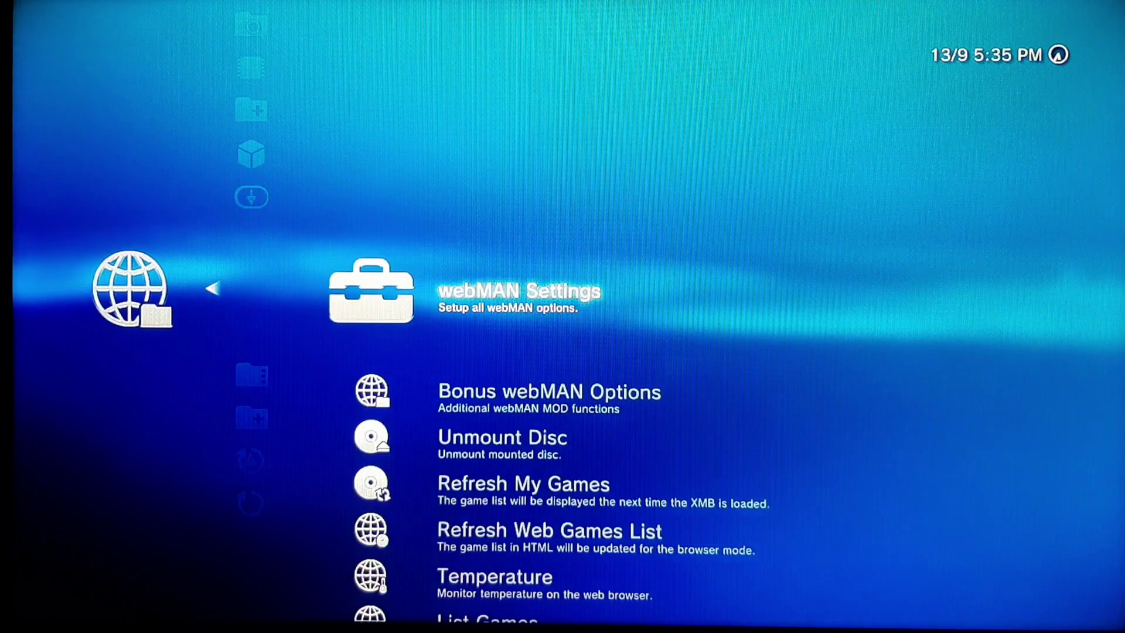
pyautogui.press('Down')
pyautogui.press('Down')
pyautogui.press('Down')
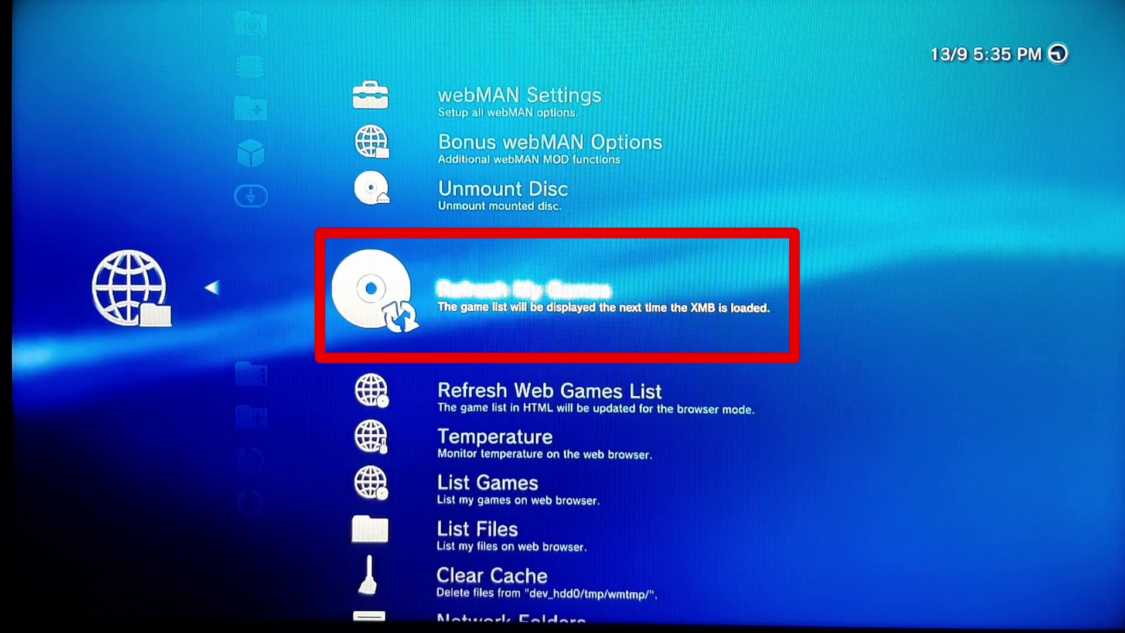
pyautogui.press('Return')
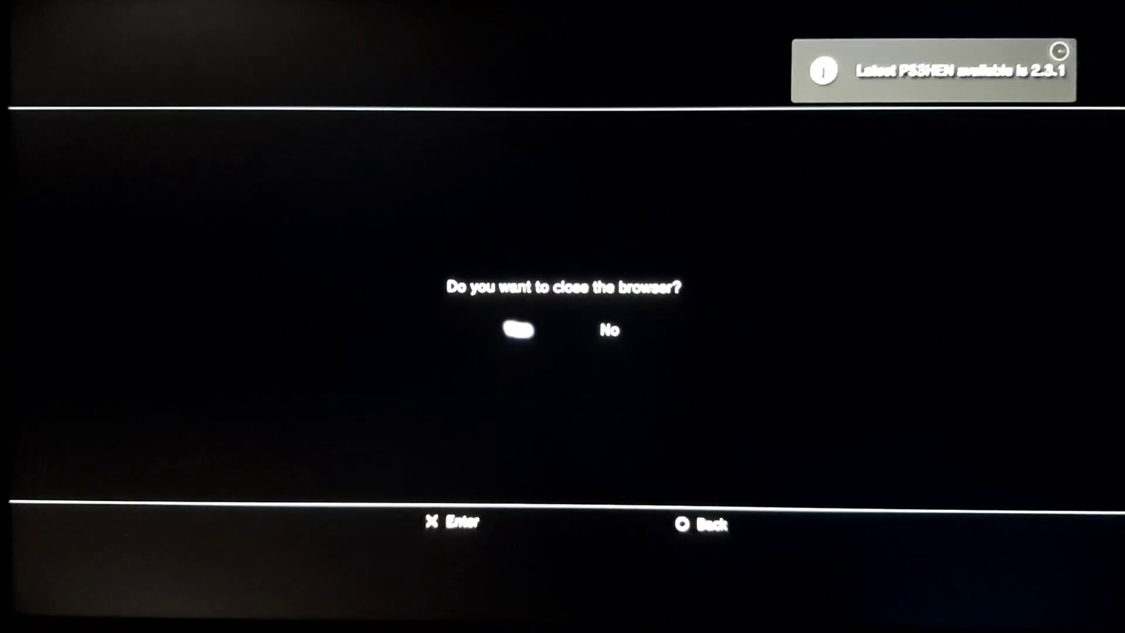
# - Close the browser, then reopen HEN Toolbox's webMAN Mod Settings list
pyautogui.press('Return')
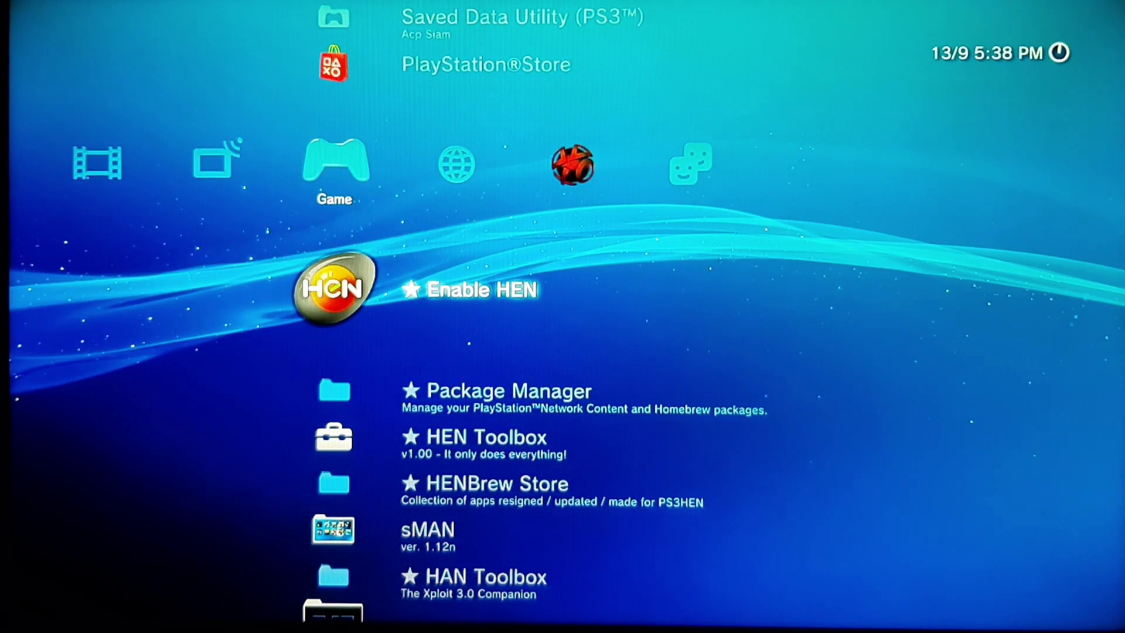
pyautogui.press('Down')
pyautogui.press('Down')
pyautogui.press('Return')
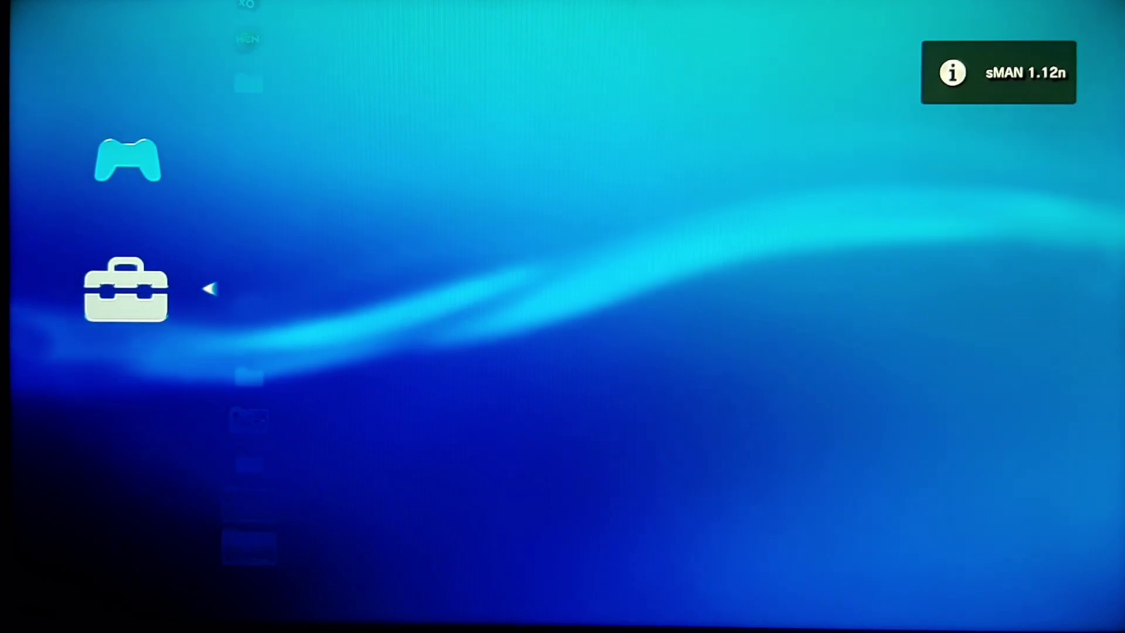
pyautogui.press('Down')
pyautogui.press('Down')
pyautogui.press('Down')
pyautogui.press('Down')
pyautogui.press('Return')
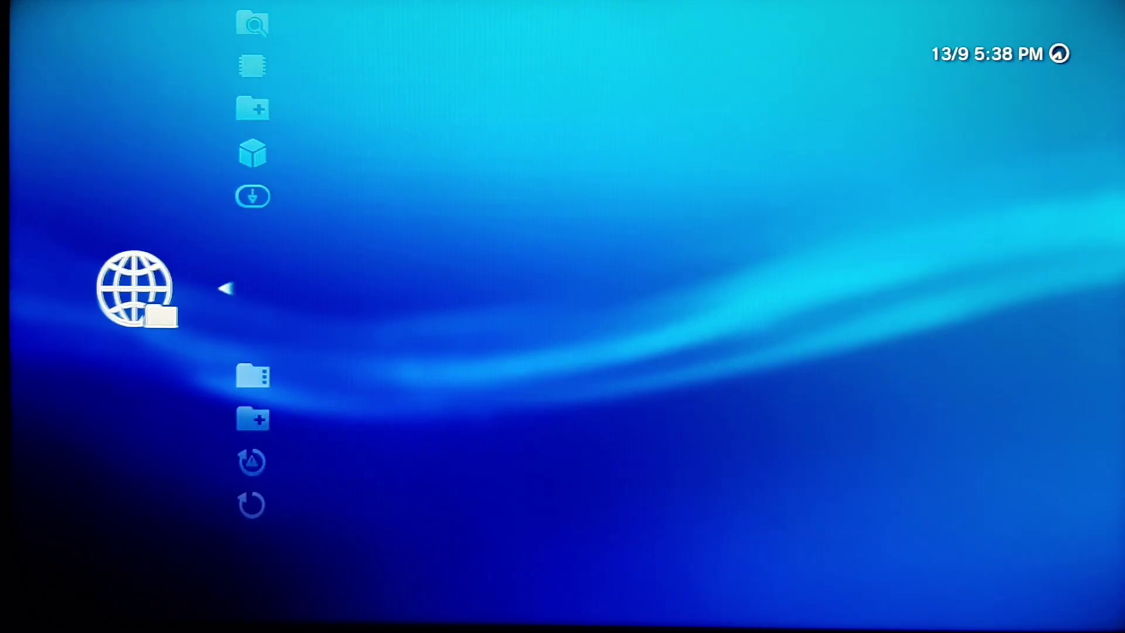
pyautogui.press('Down')
pyautogui.press('Down')
pyautogui.press('Down')
pyautogui.press('Down')
pyautogui.press('Down')
pyautogui.press('Down')
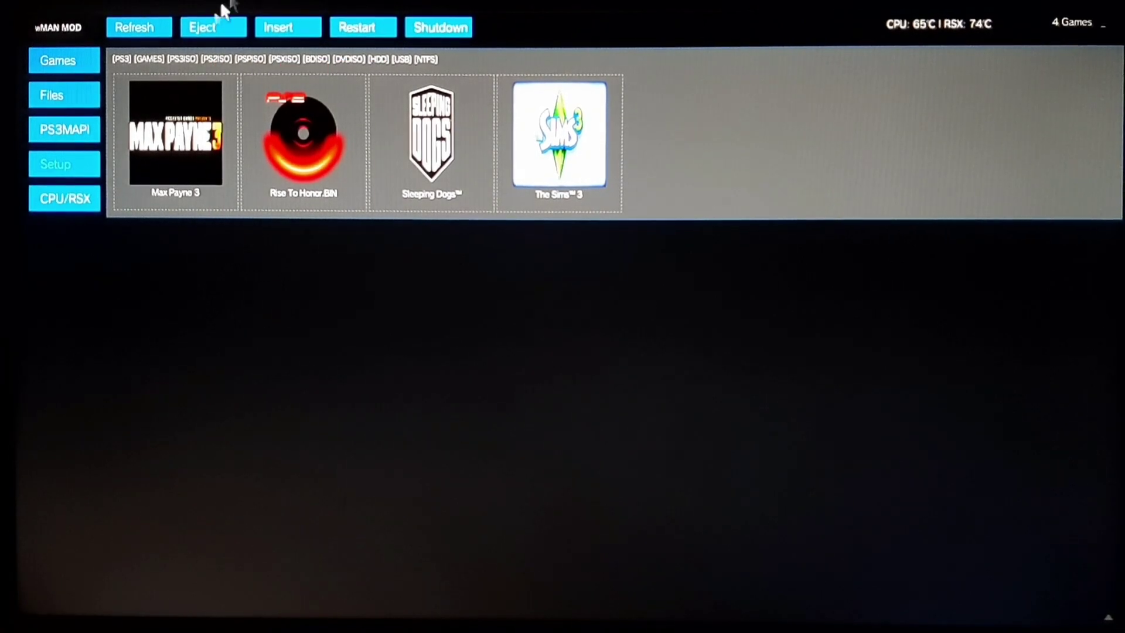
# - Mount Rise To Honor.BIN from the webMAN MOD game list page
pyautogui.click(345, 121)
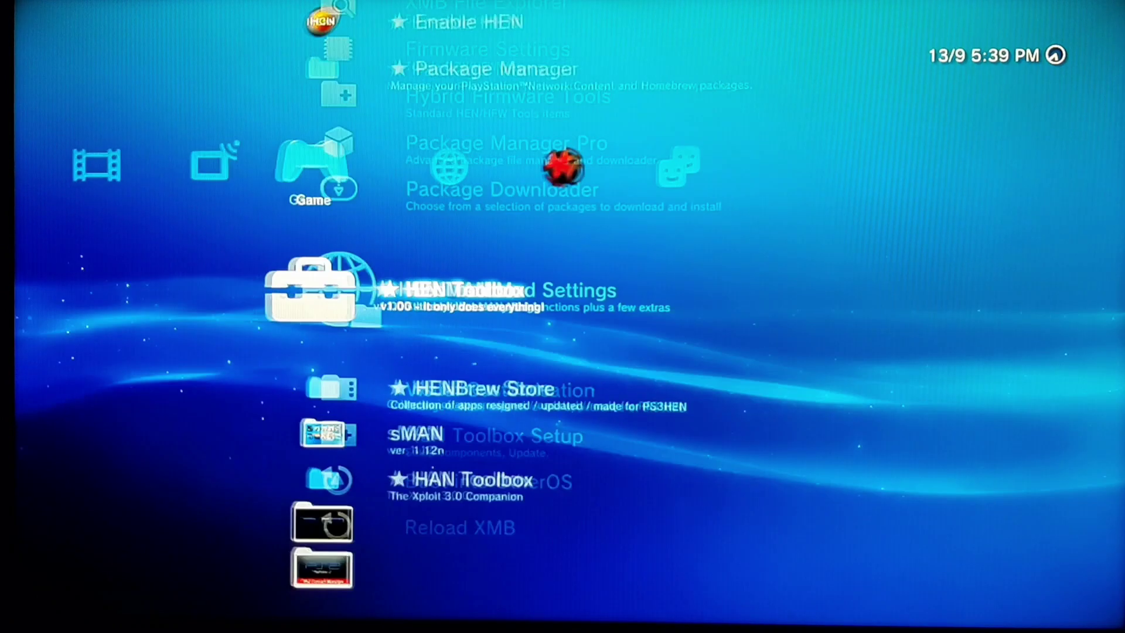
# - Open the PS2 Classics Manager folder in the Game column, with Rise To Honor mounted
pyautogui.press('Down')
pyautogui.press('Down')
pyautogui.press('Down')
pyautogui.press('Down')
pyautogui.press('Return')
pyautogui.press('Return')
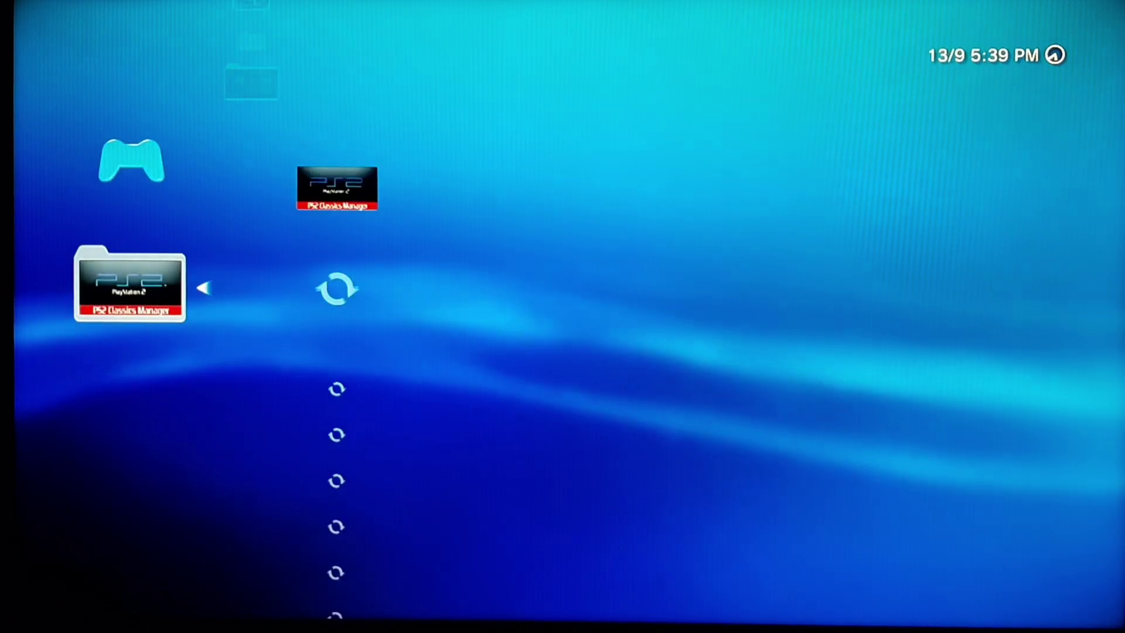
pyautogui.press('Down')
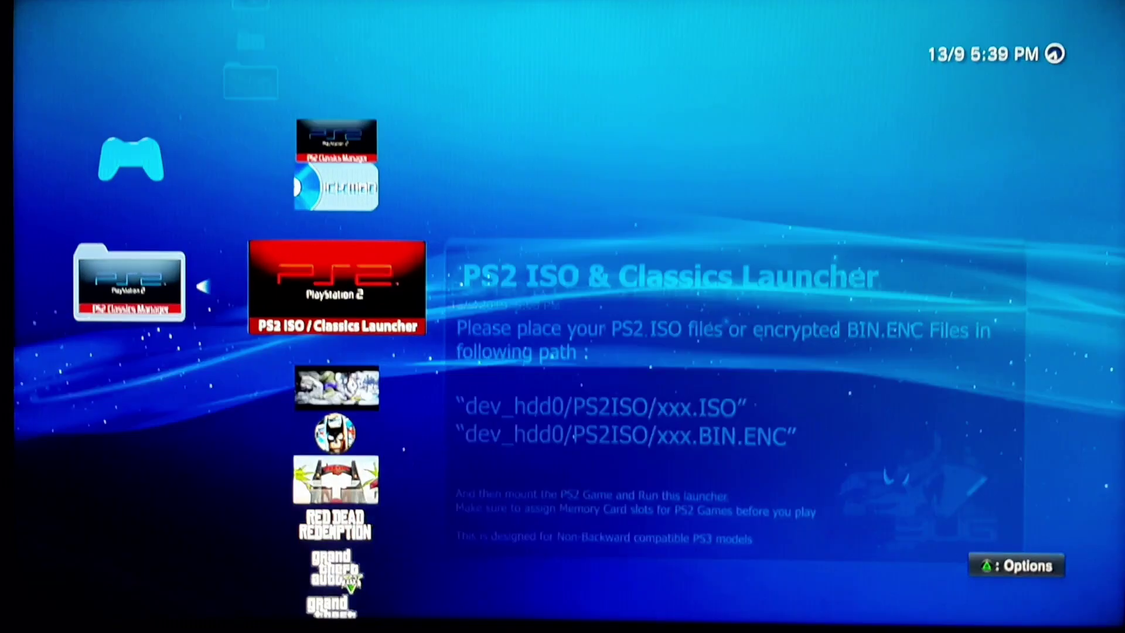